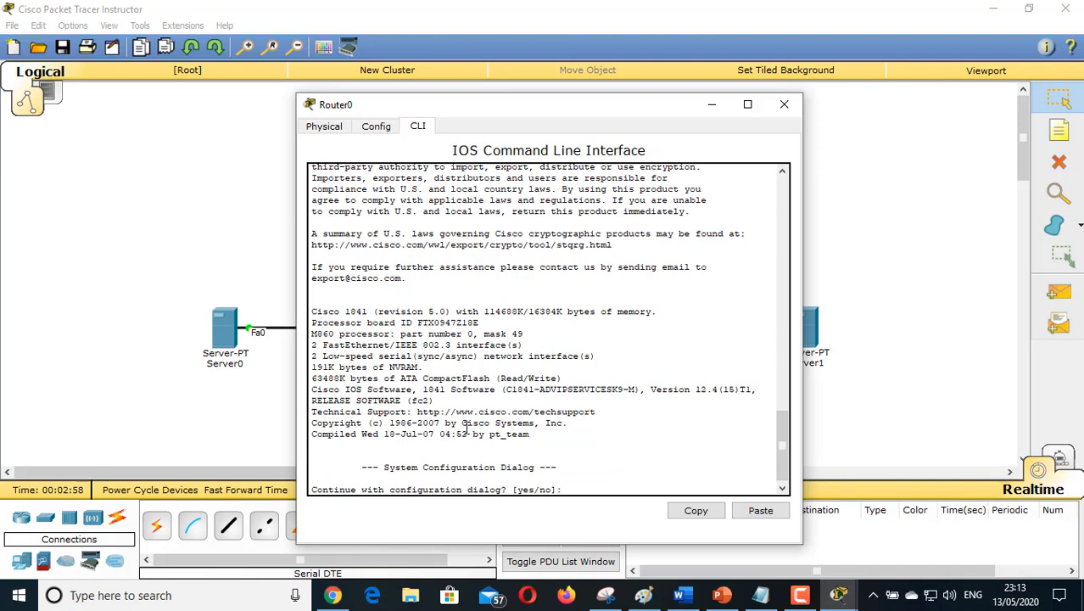
- Decline Router0's initial configuration dialog, enter privileged mode with enable, and start global configuration with configure terminal
key("Return")
key("Return")
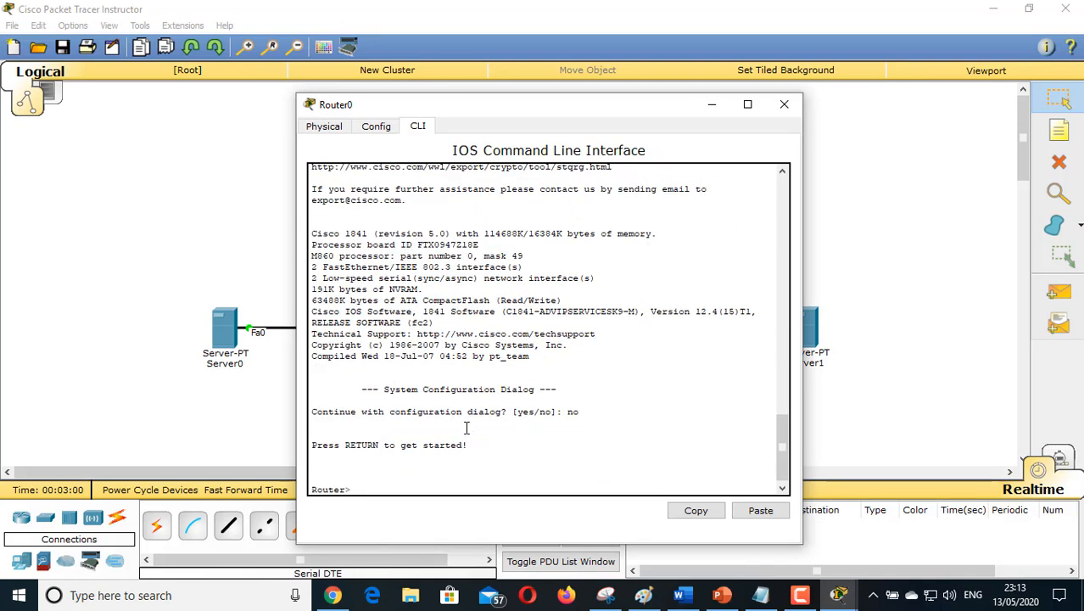
type("enable")
key("Return")
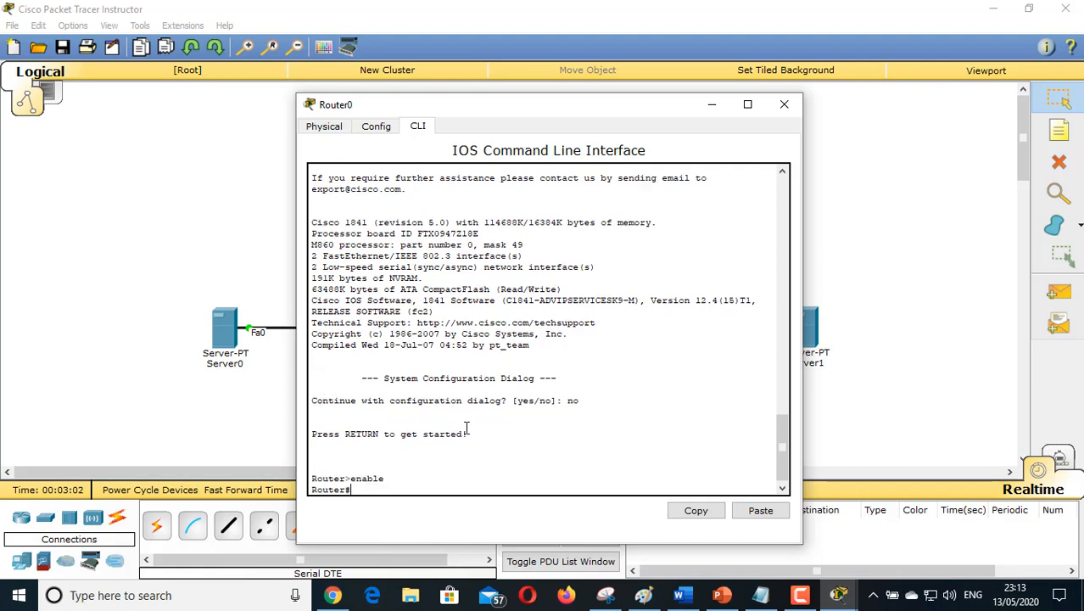
type("configure terminal")
key("Return")
- Assign IP address 192.168.10.1 with mask 255.255.255.128 to Router0's interface fa0/0
type("interface fa")
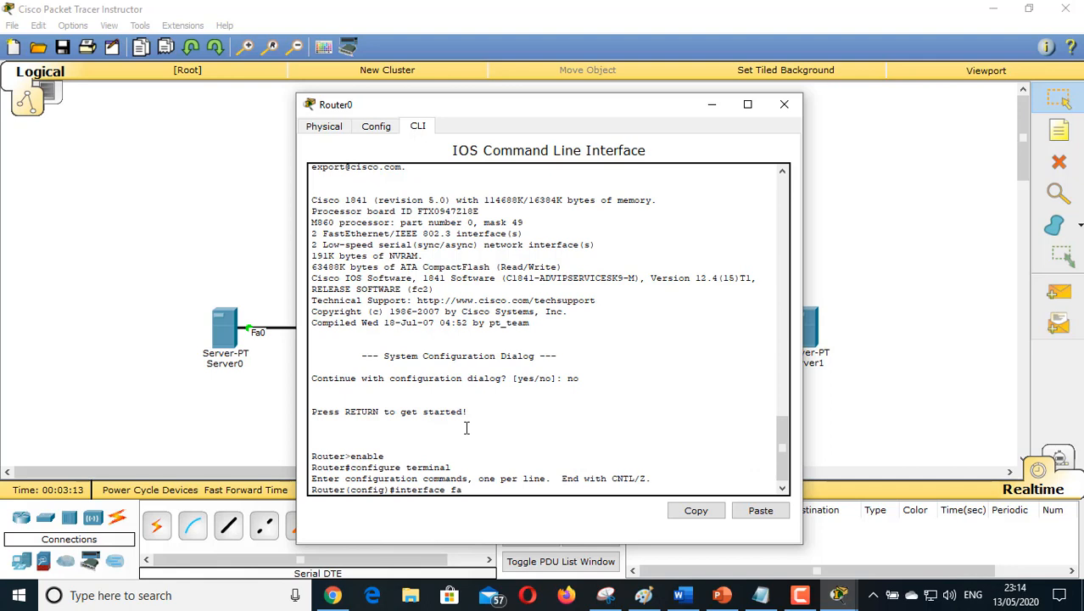
type("0/0")
key("Return")
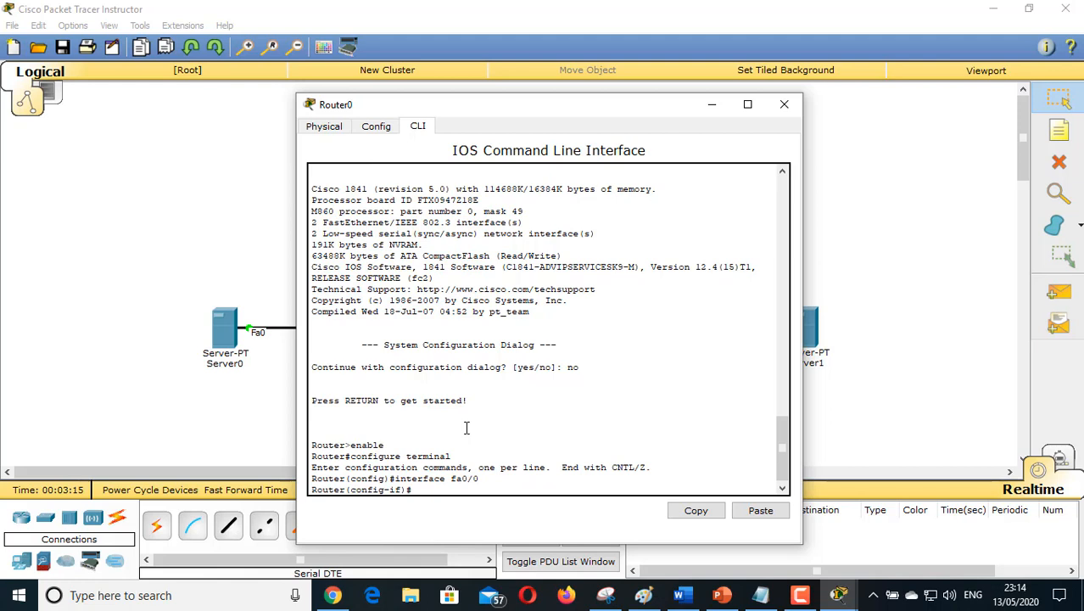
type("ip address 192.168.1")
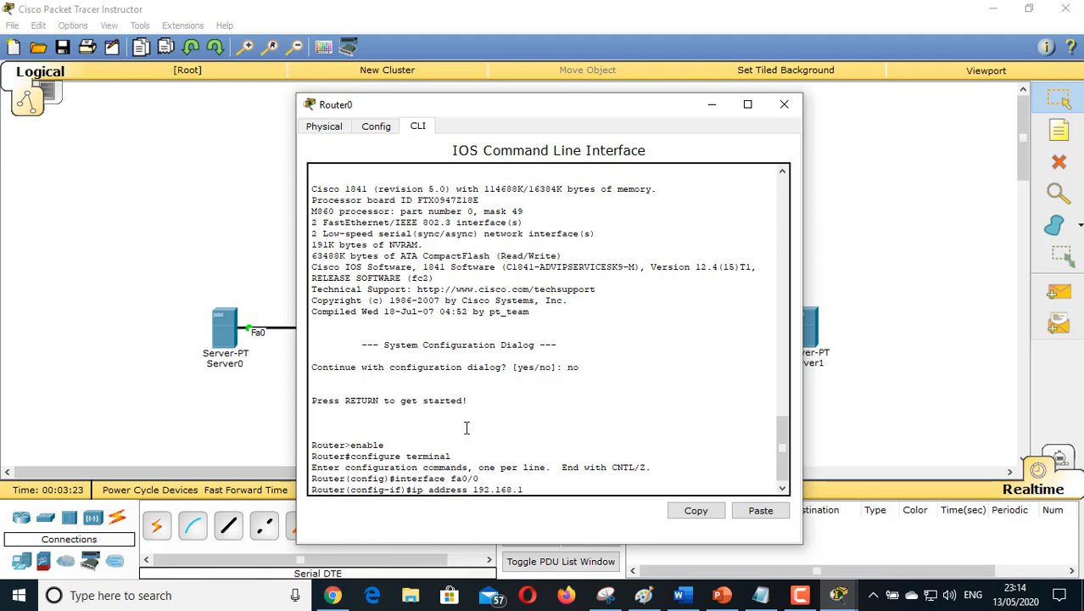
type("0.1 255.255.255.128")
key("Return")
- Enable Router0's interface fa0/0 with the no shutdown command
type("no shu")
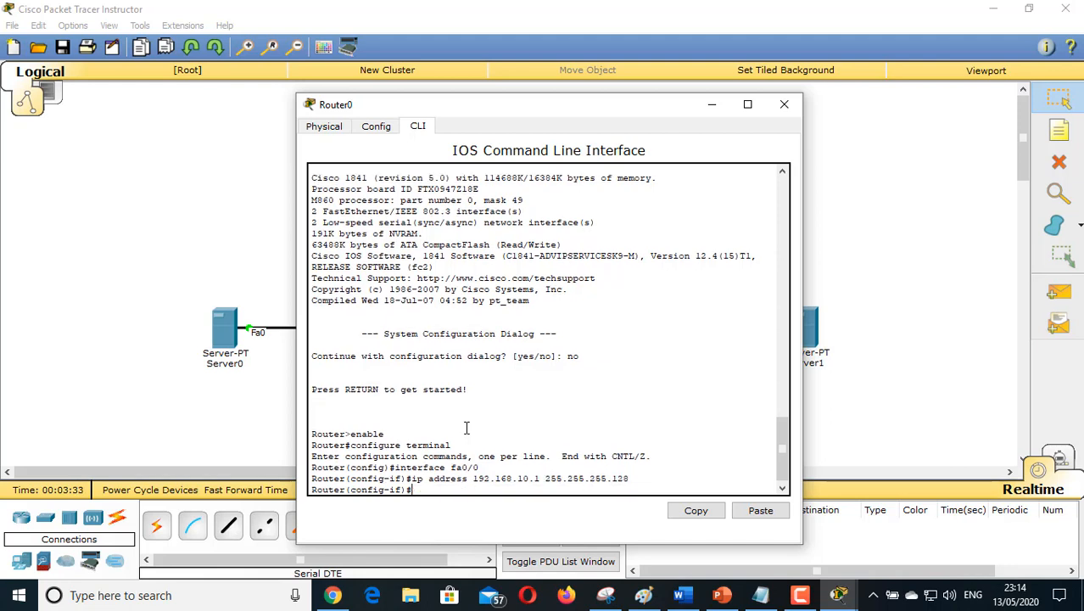
type("tf")
key("BackSpace")
type("do")
type("wn")
key("Return")
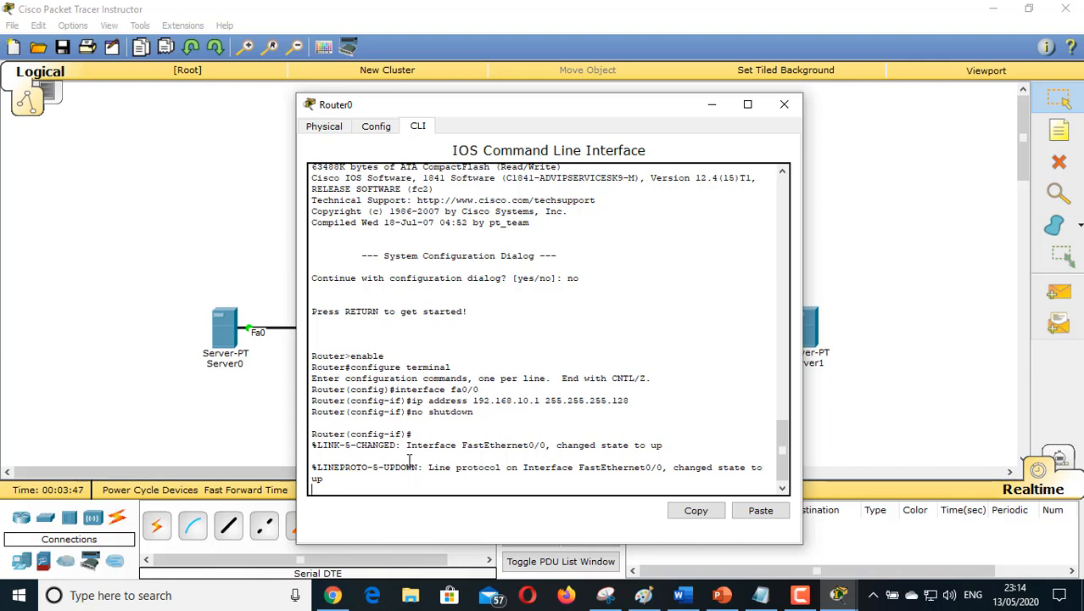
left_click_drag(517, 104, 693, 78)
key("Return")
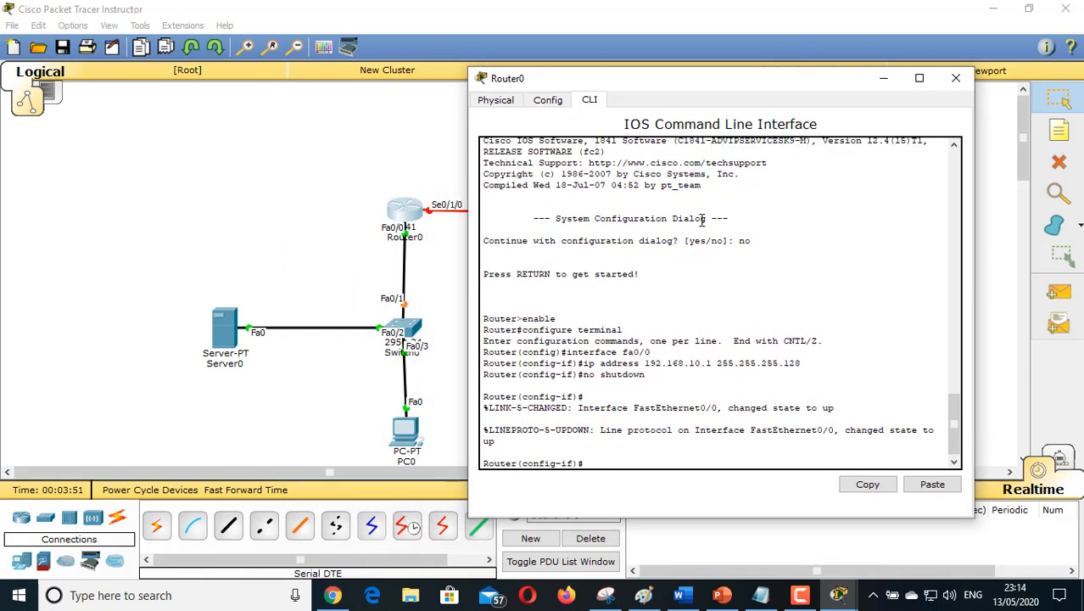
- Configure Router0's interface s0/1/0 with IP address 192.168.10.193 and mask 255.255.255.252, and enable it with no shutdown
type("exit")
key("Return")
type("interface")
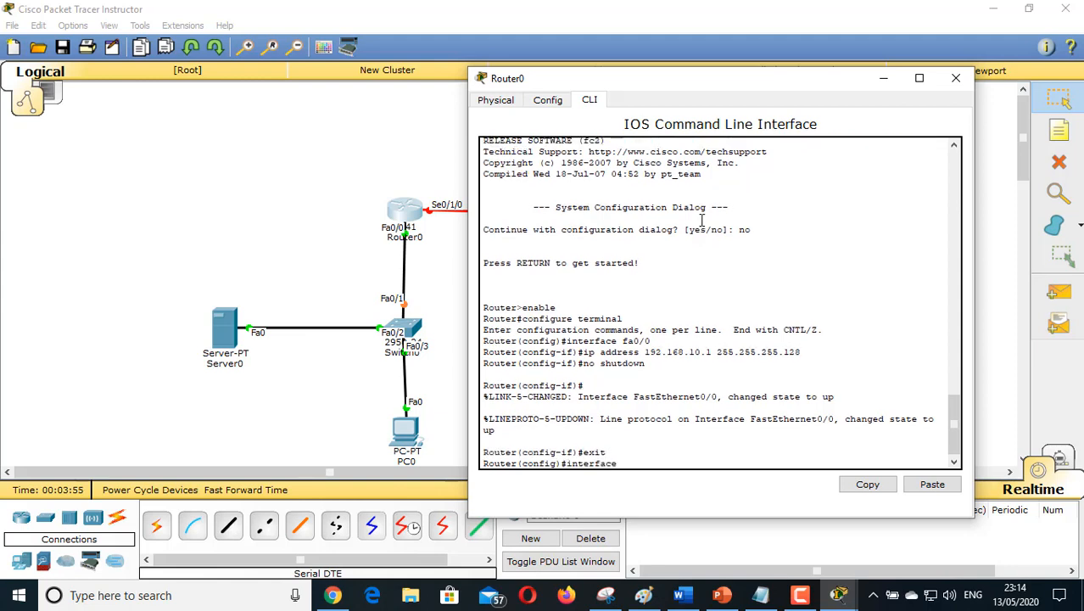
type(" s0/1/0")
key("Return")
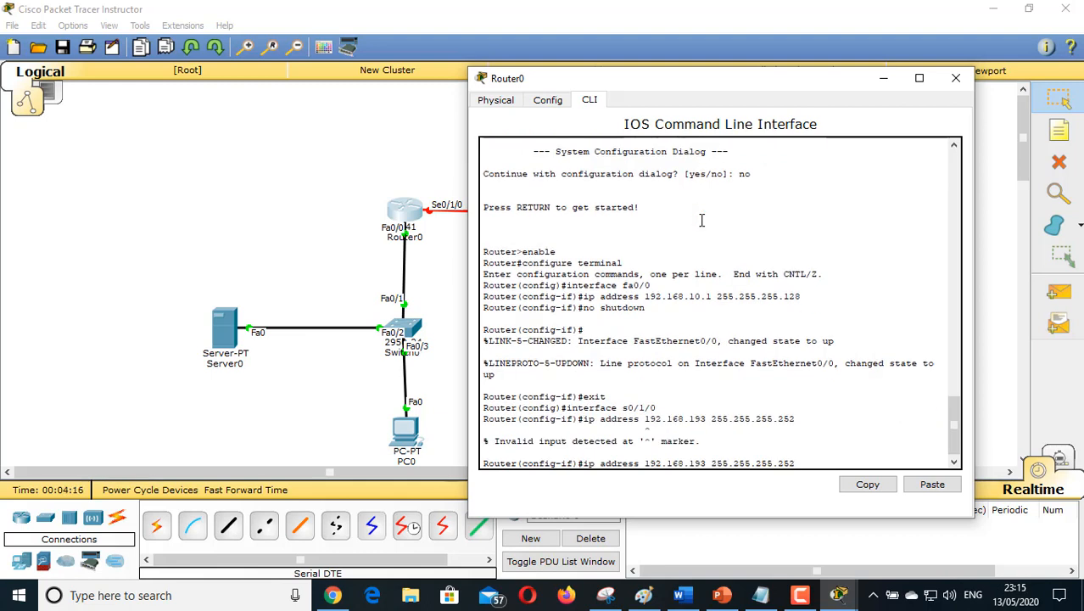
key("BackSpace")
key("BackSpace")
type("0.")
type("193")
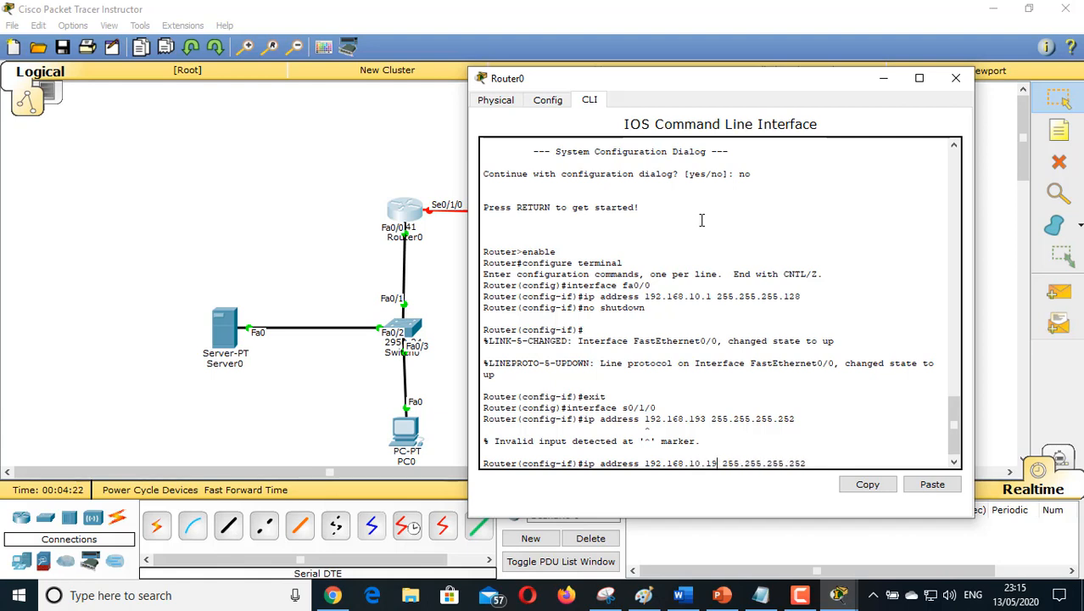
key("Return")
type("no shutdown")
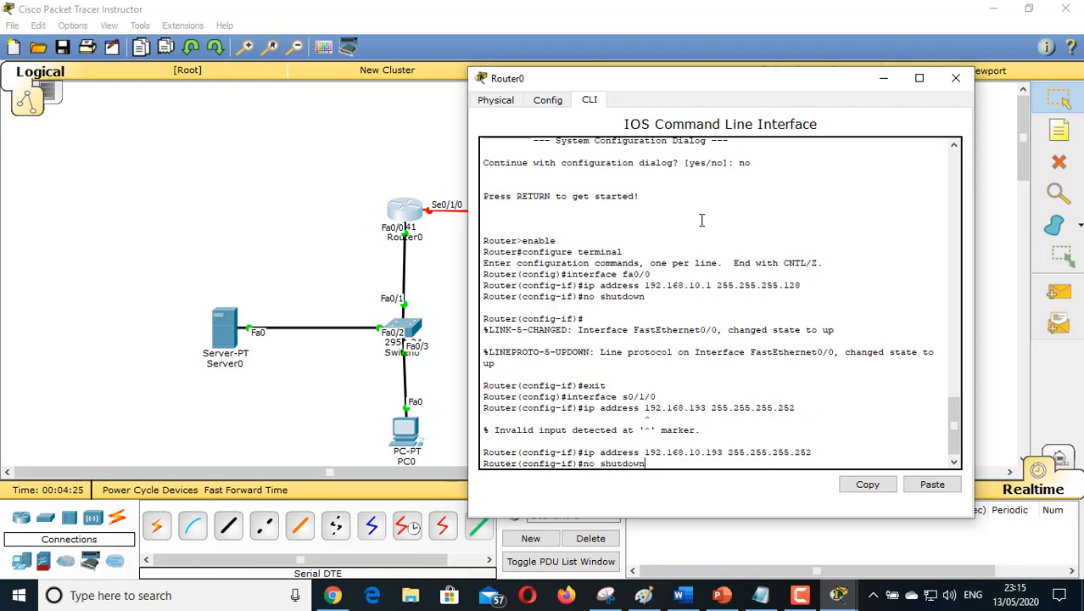
key("Return")
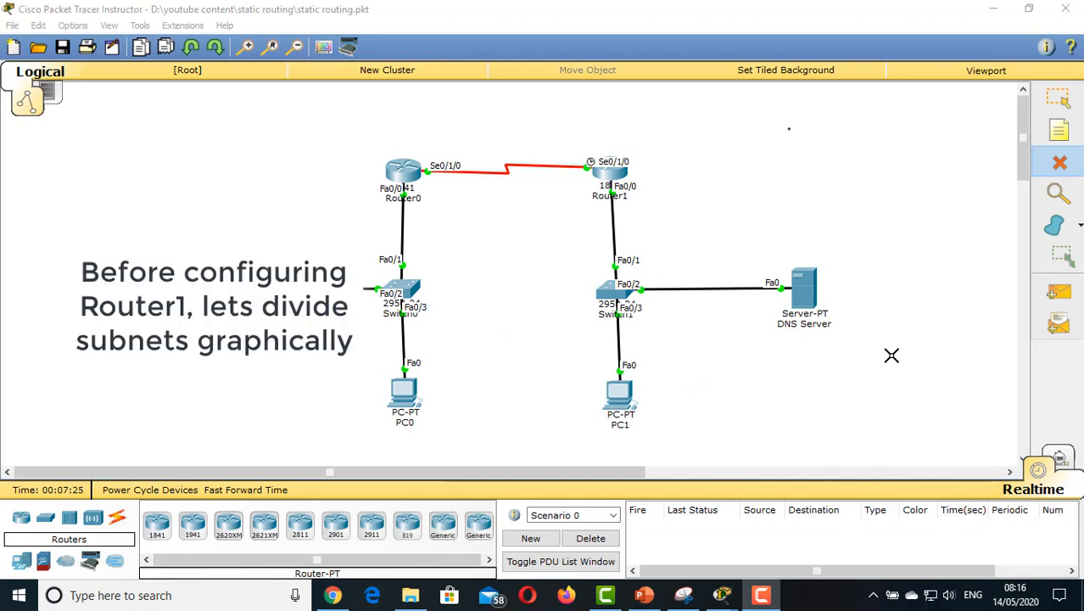
- Draw a green-filled rectangle around Router0's LAN with the DHCP Server, Switch0 and PC0
left_click(1053, 226)
left_click(452, 100)
left_click(501, 116)
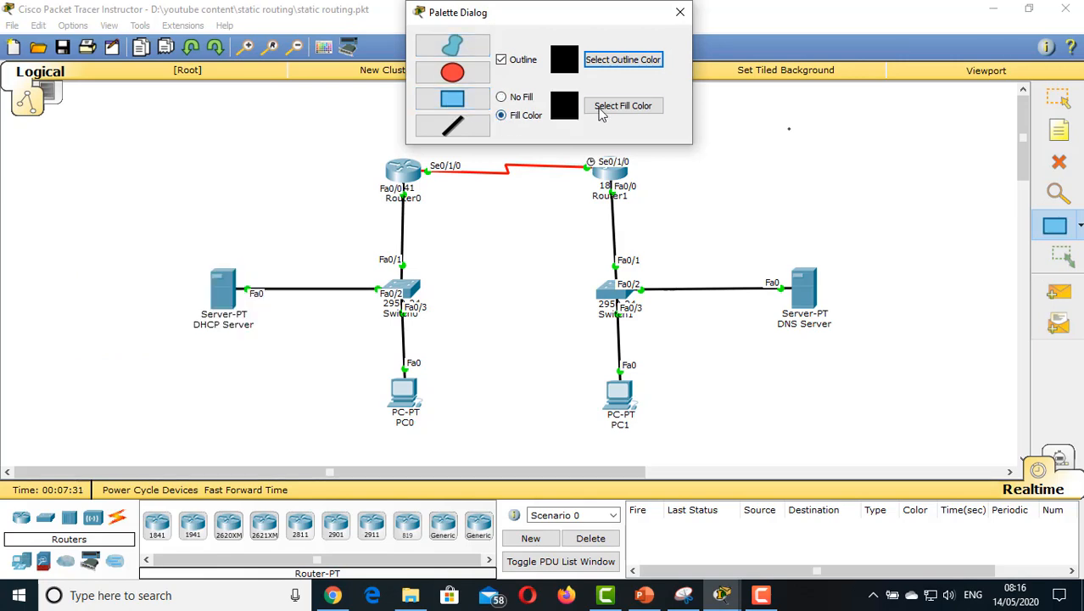
left_click(602, 108)
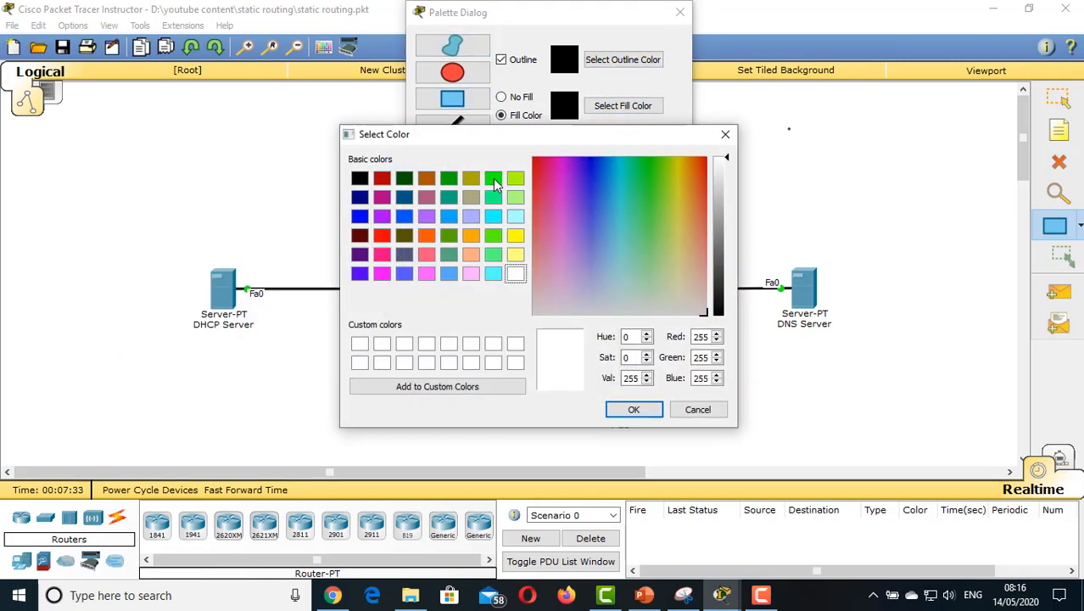
left_click(493, 177)
left_click(633, 409)
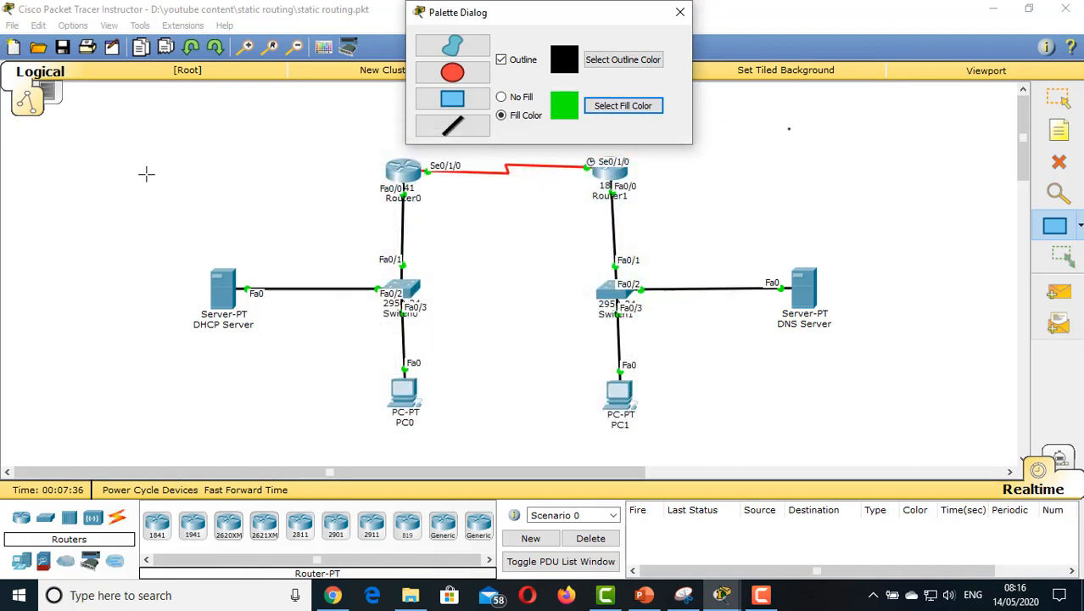
mouse_move(140, 172)
left_mouse_down()
mouse_move(323, 259)
mouse_move(425, 365)
mouse_move(421, 403)
mouse_move(437, 429)
left_mouse_up()
- Draw a yellow-filled rectangle around Router1's LAN with the DNS Server, Switch1 and PC1
left_click(623, 105)
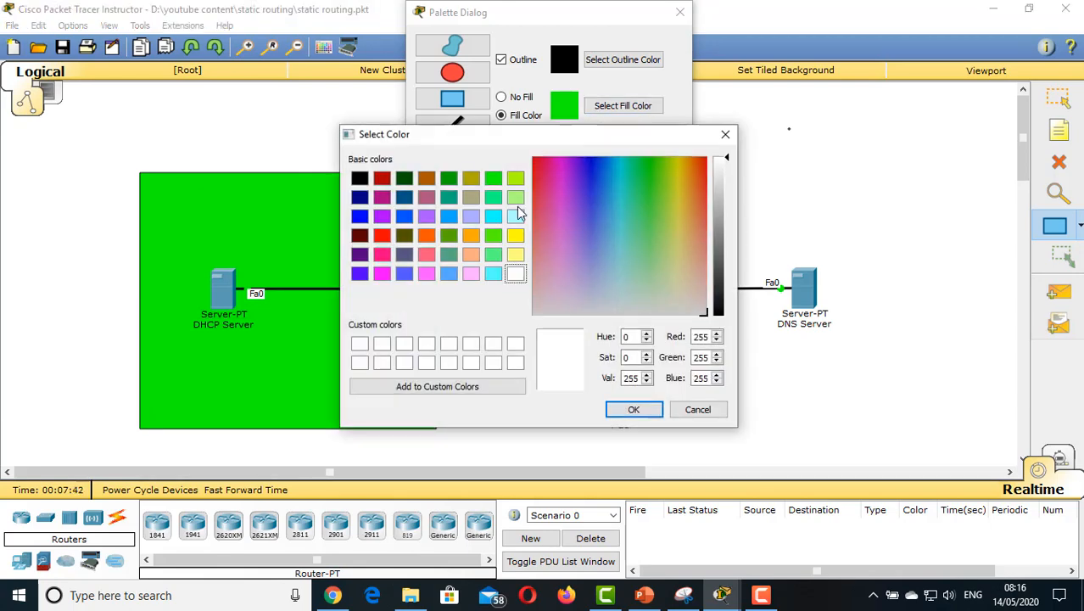
left_click(373, 196)
left_click(633, 408)
left_click_drag(587, 188, 860, 436)
- Draw a cyan-filled rectangle around the serial link between Router0 and Router1, and close the drawing palette
left_click_drag(672, 1, 818, 61)
left_click(809, 144)
left_click(490, 216)
left_click(633, 409)
left_click_drag(679, 61, 796, 83)
left_click_drag(421, 141, 591, 225)
left_click(988, 83)
- Place a note in the green area reading "Subnet 1" and "Network ID: 192.168.10.0/25"
left_click(1059, 130)
left_click(170, 198)
type("Subnet 1")
key("Return")
type("Net")
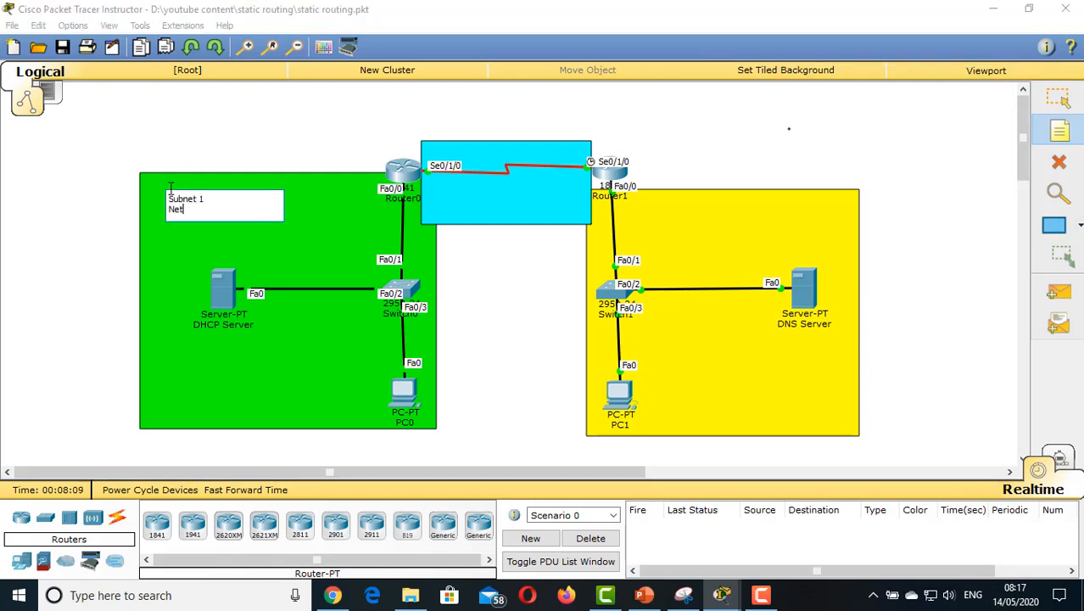
type("work ID: 192.168.10.0/25")
left_click(1066, 102)
- Place a note in the yellow area reading "Subnet 2:" and "Network ID: 192.168.10.128/26"
left_click(1058, 130)
left_click(687, 216)
type("Subnet 2:")
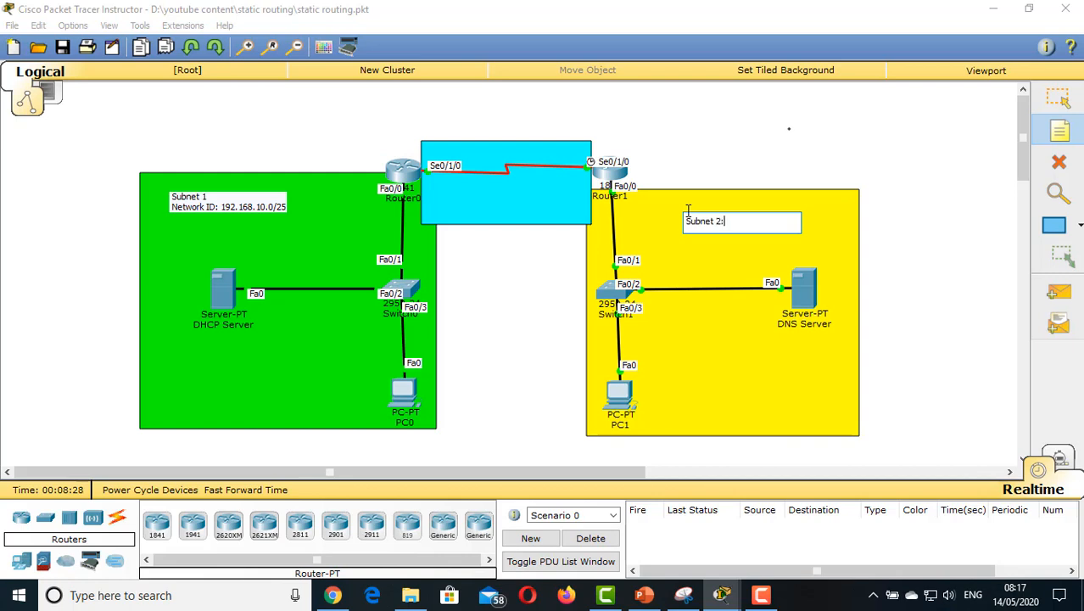
key("Return")
type("Network ID: 192.168.10.")
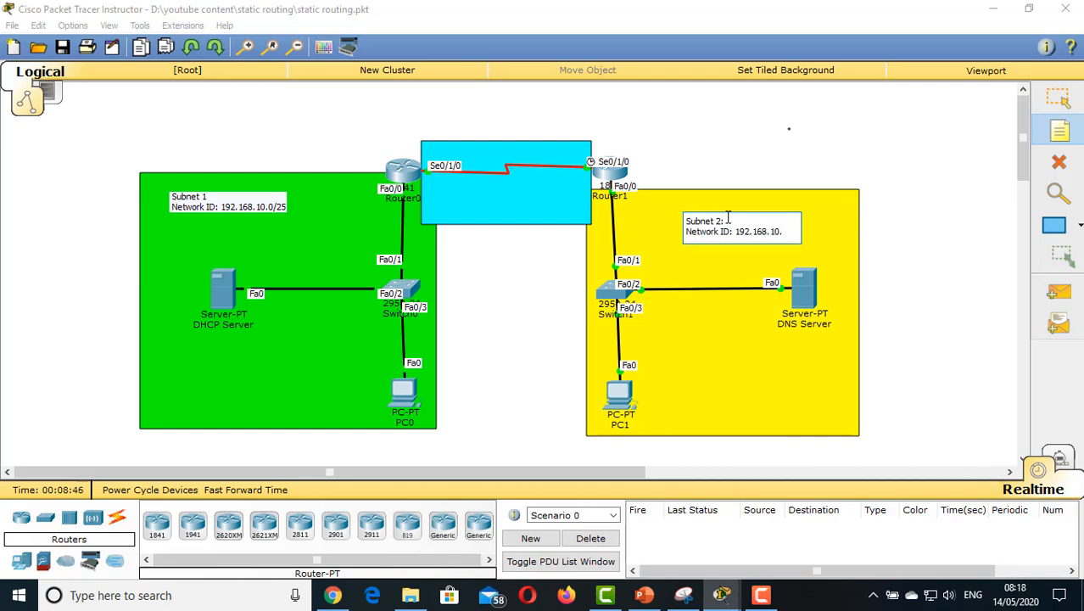
type("128/26")
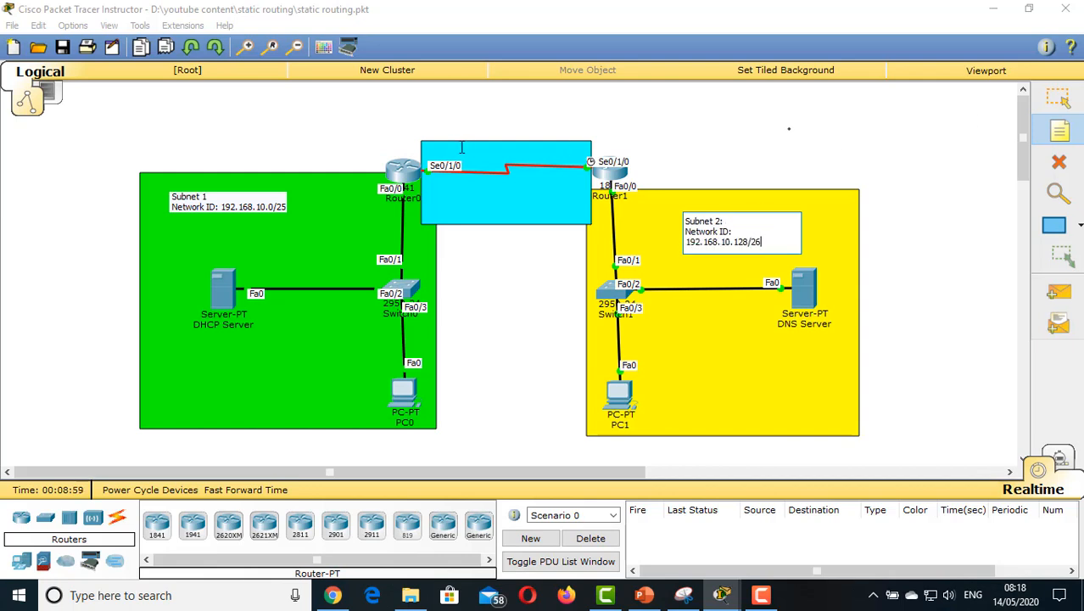
- Add a note in the cyan area reading "Subnet 3:" and "Network ID:192.168.10.192/30", and position it below the serial link
left_click(459, 146)
type("Subnet 3:")
key("Return")
type("Network ID: 192.168.10.192/30")
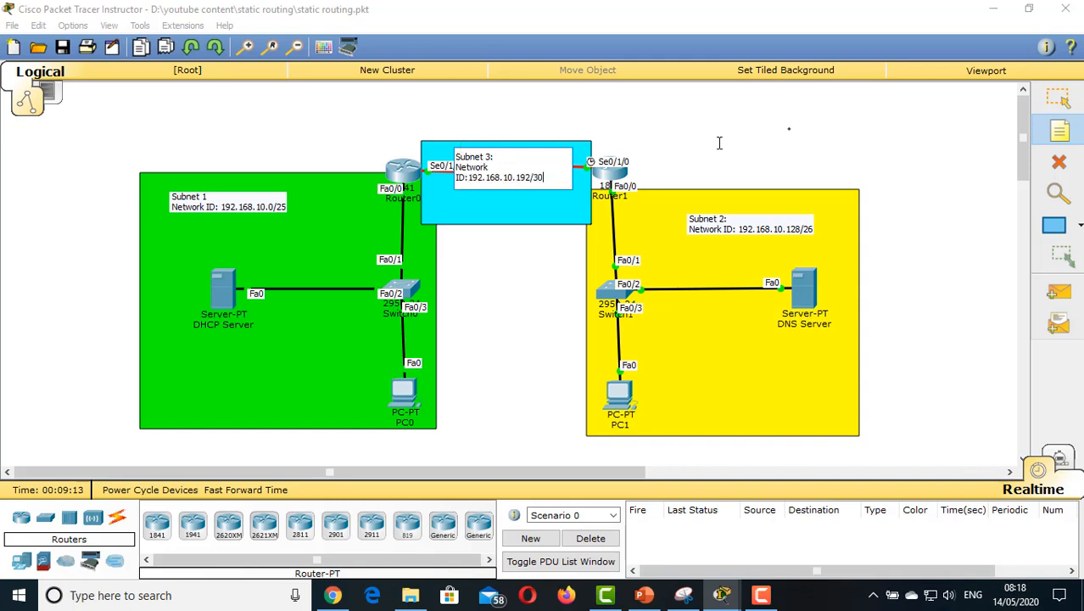
left_click(1058, 98)
left_click_drag(472, 162, 478, 199)
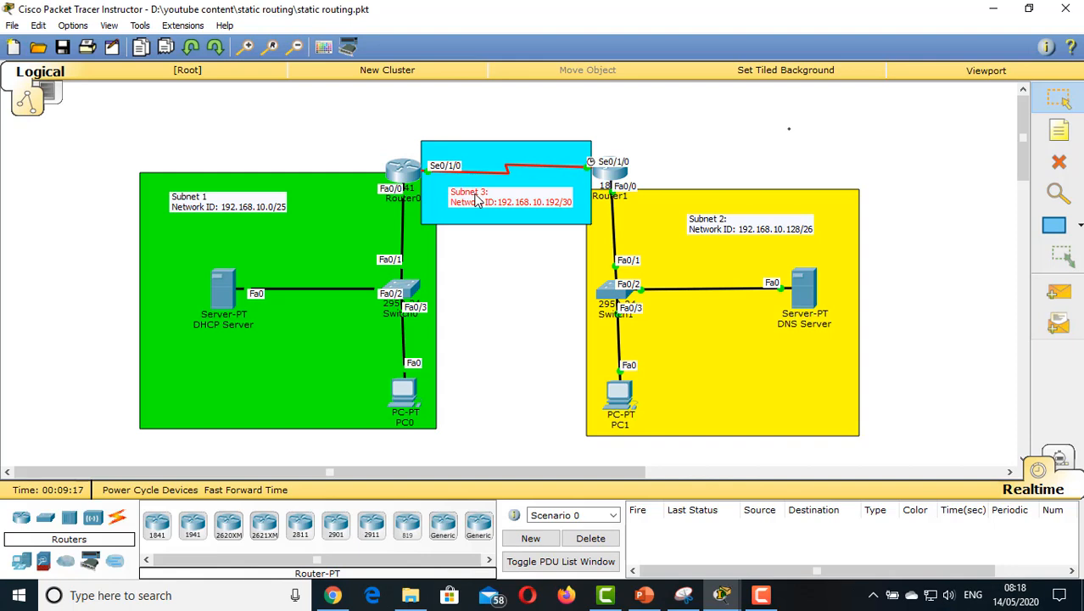
left_click(723, 145)
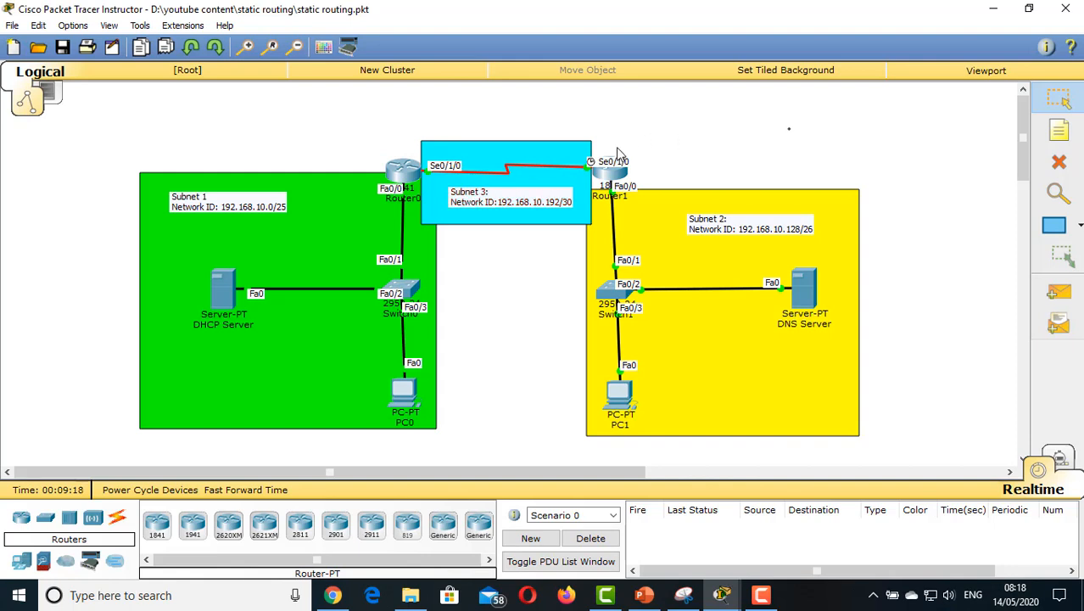
- Open Router1's command line and enter configuration mode for interface fa0/0
mouse_move(611, 174)
left_click(607, 175)
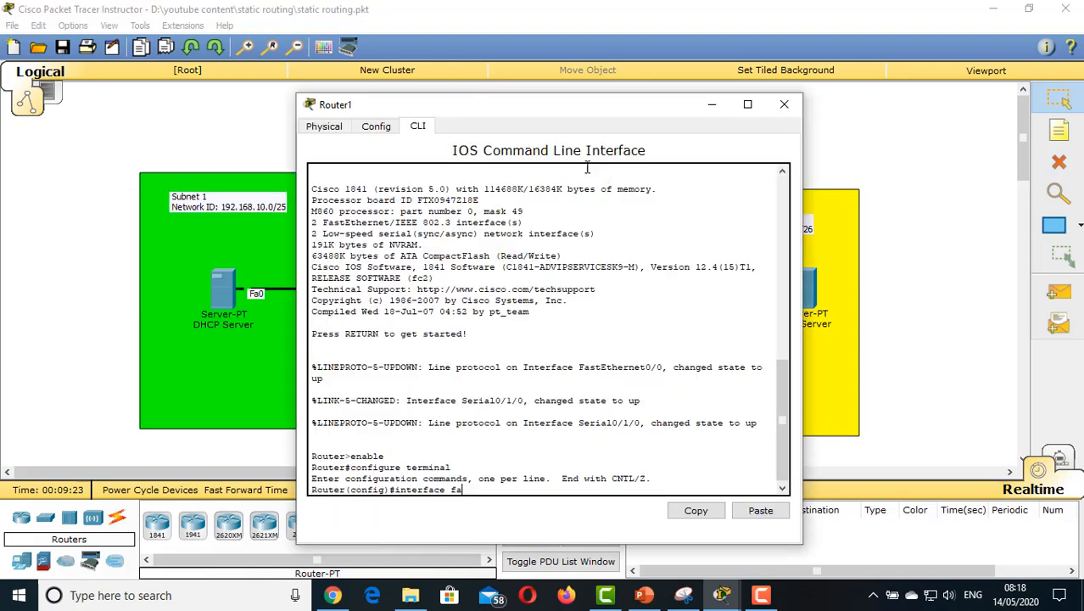
left_click_drag(504, 104, 741, 113)
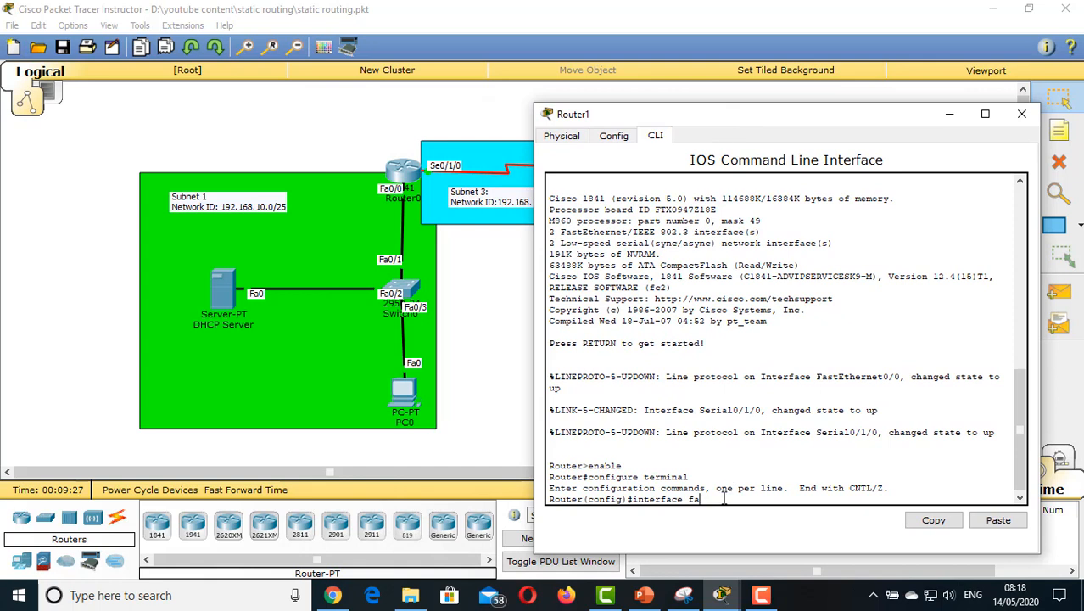
type("0/0")
key("Return")
- Assign IP address 192.168.10.129 with mask 255.255.255.192 to Router1's fa0/0 and enable it with no shutdown
type("ip")
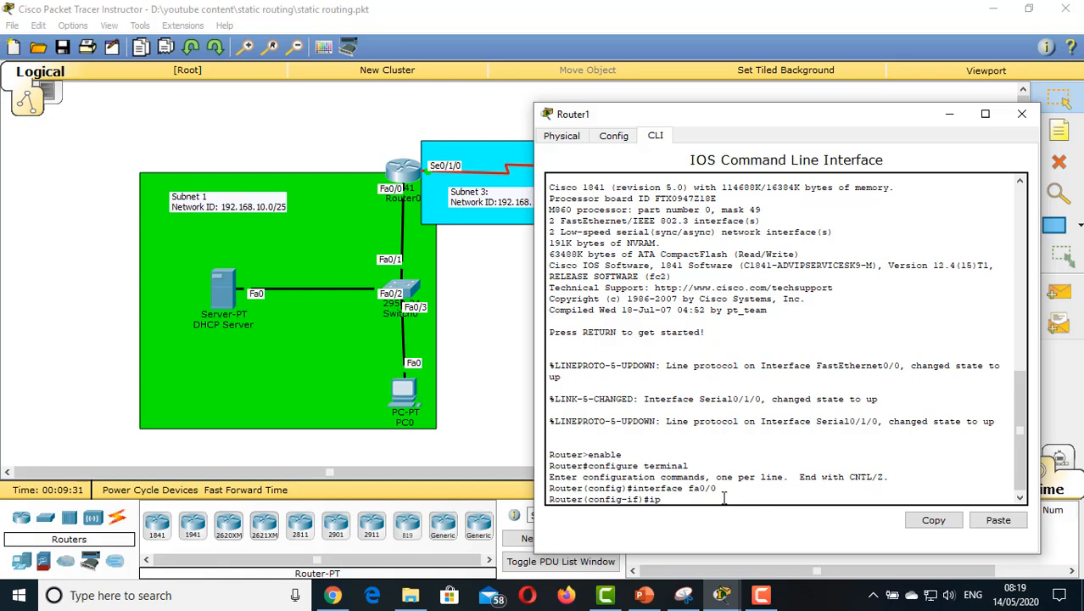
type(" address")
left_click_drag(803, 124, 387, 124)
type("192.1")
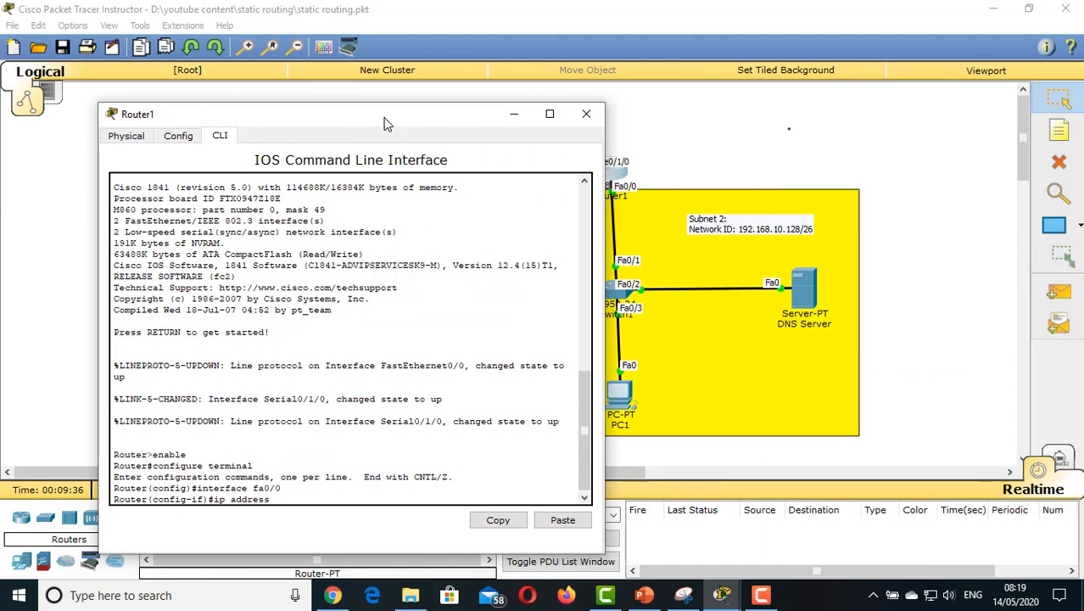
type("68.10.129 255.255.")
key("BackSpace")
type(".255.252")
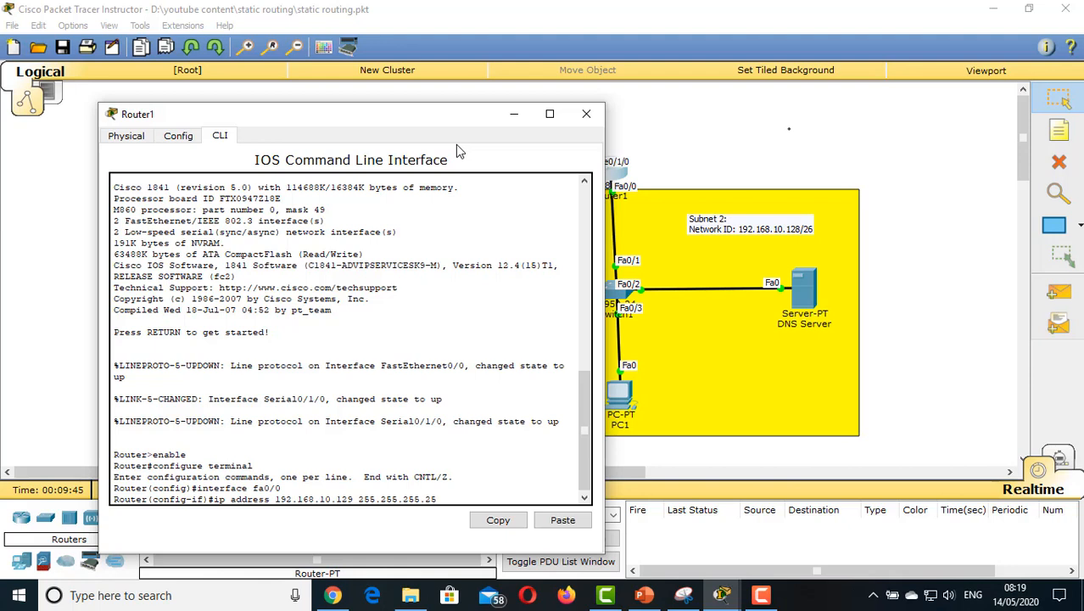
key("BackSpace")
key("BackSpace")
key("BackSpace")
type("192")
key("Return")
type("no shutdow")
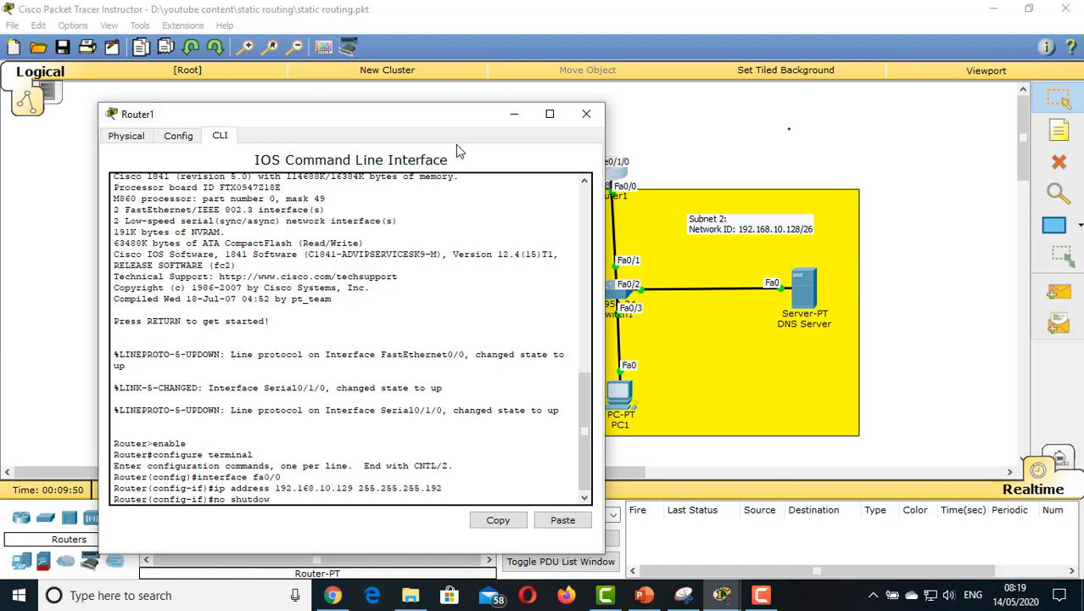
type("n")
key("Return")
- Configure Router1's interface s0/1/0 with IP address 192.168.10.194 and mask 255.255.255.252, and enable it with no shutdown
type("exit")
key("Return")
type("interface s0/1/0")
key("Return")
type("ip address ")
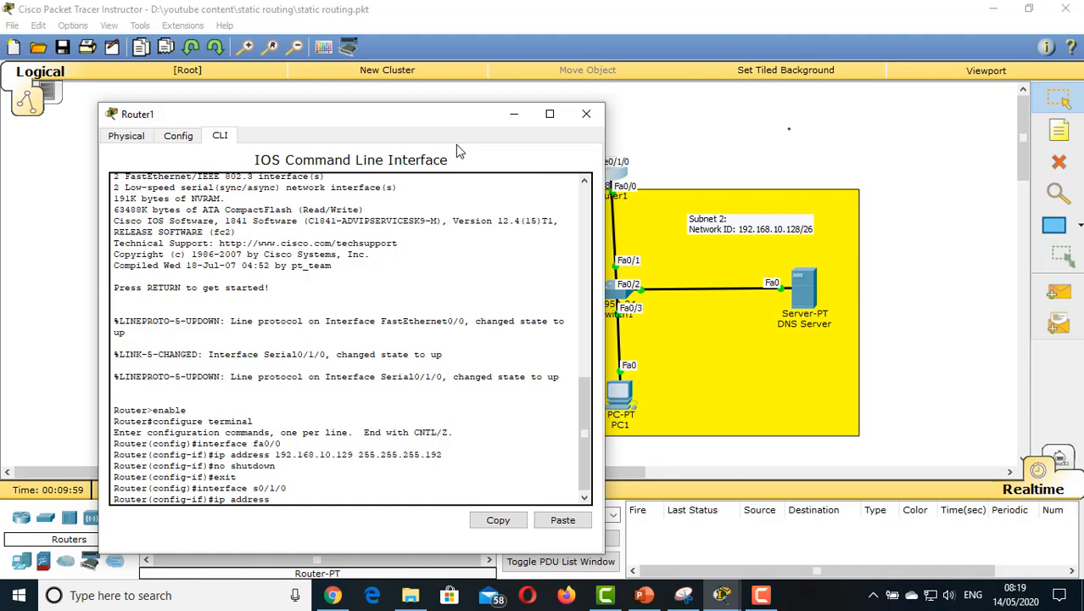
type("192.168.10.194 255.255.255.252")
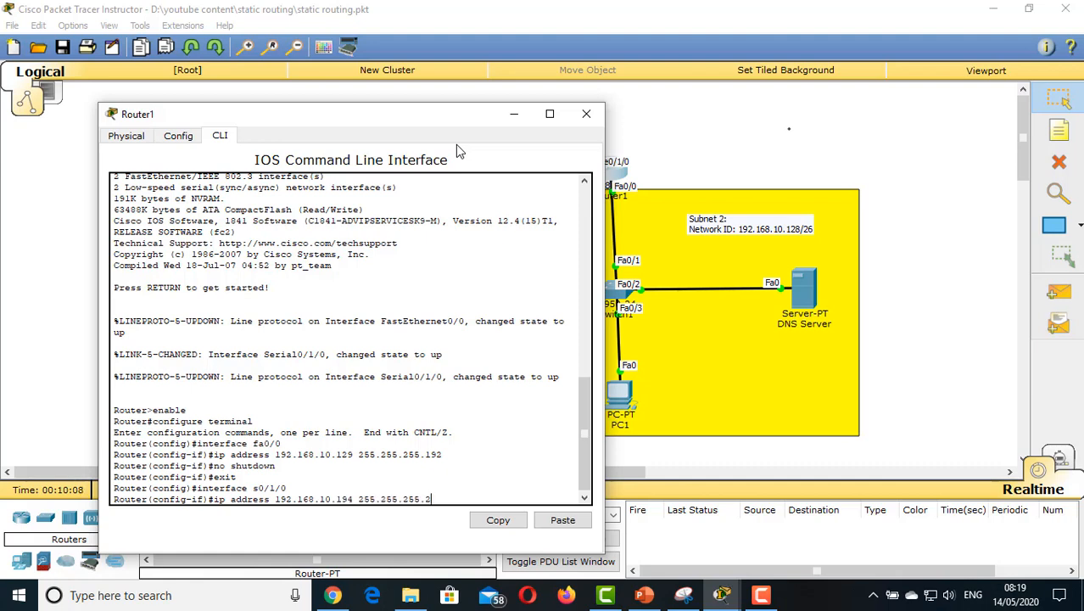
key("Return")
type("no")
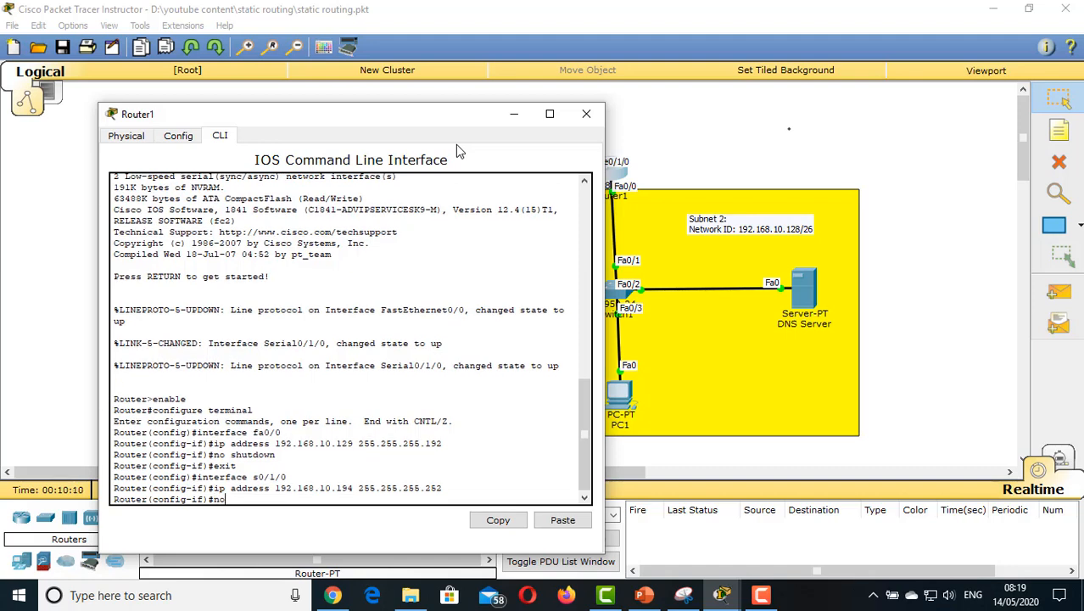
type(" shutdown")
key("Return")
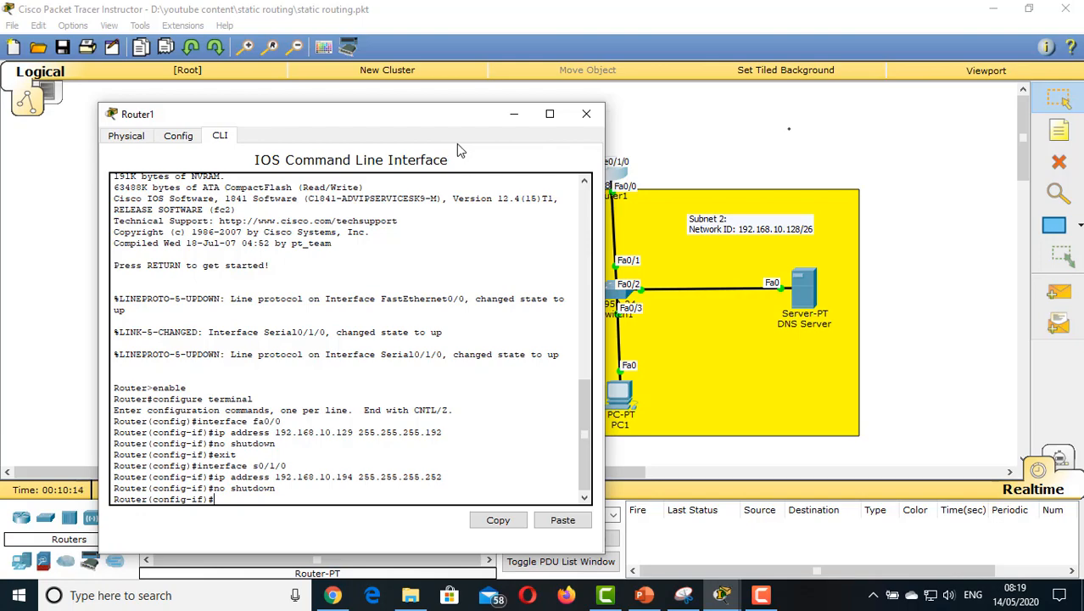
left_click_drag(441, 121, 707, 82)
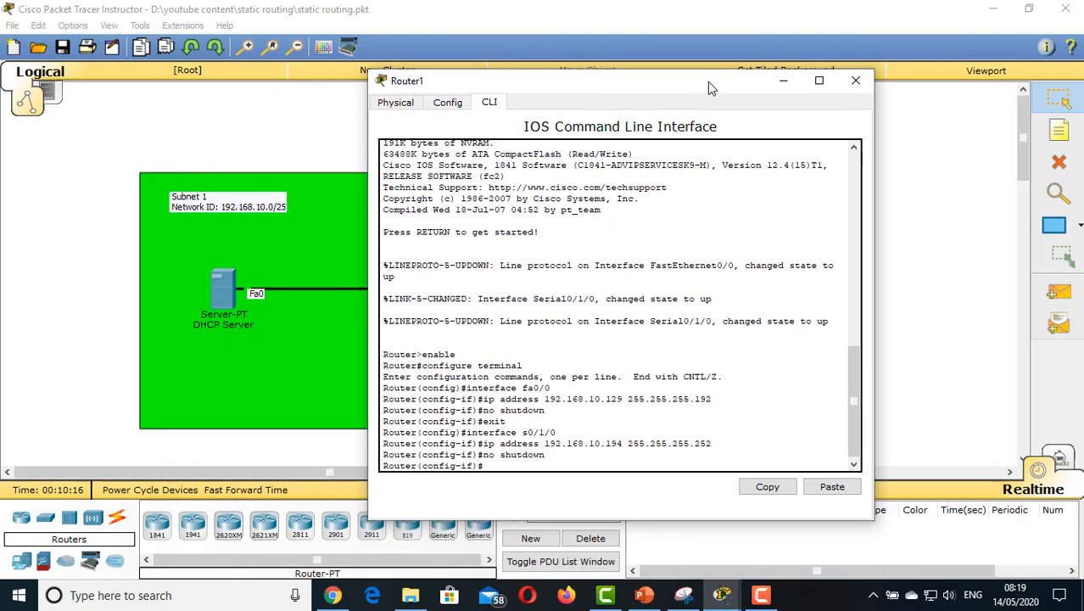
- Open the DNS Server's IP configuration and enter the static IP address 192.168.10.129
left_click(856, 81)
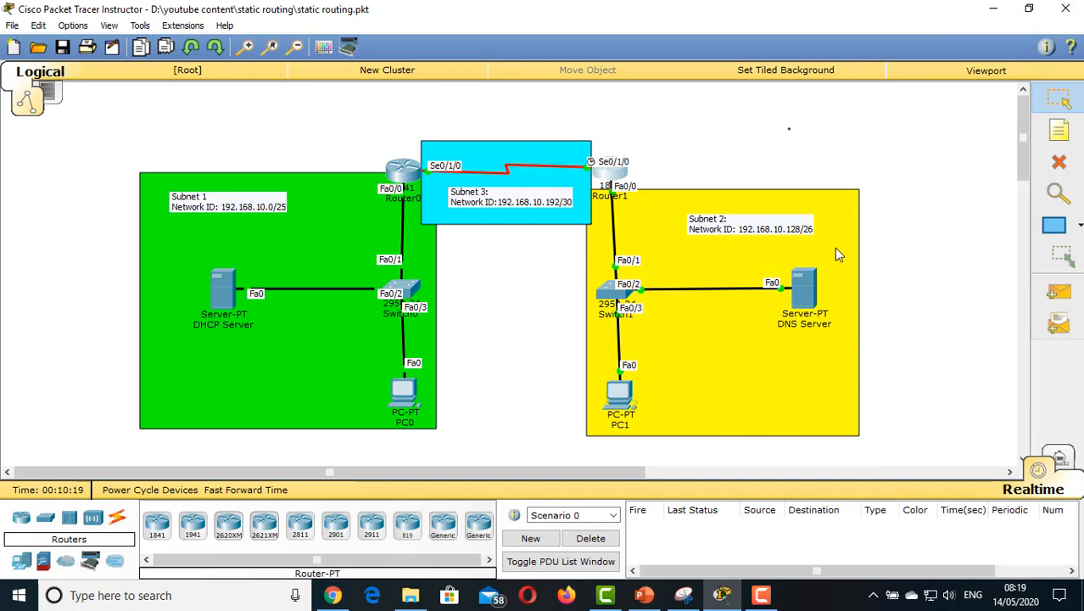
left_click(802, 290)
left_click(358, 196)
left_click(487, 253)
type("192.168")
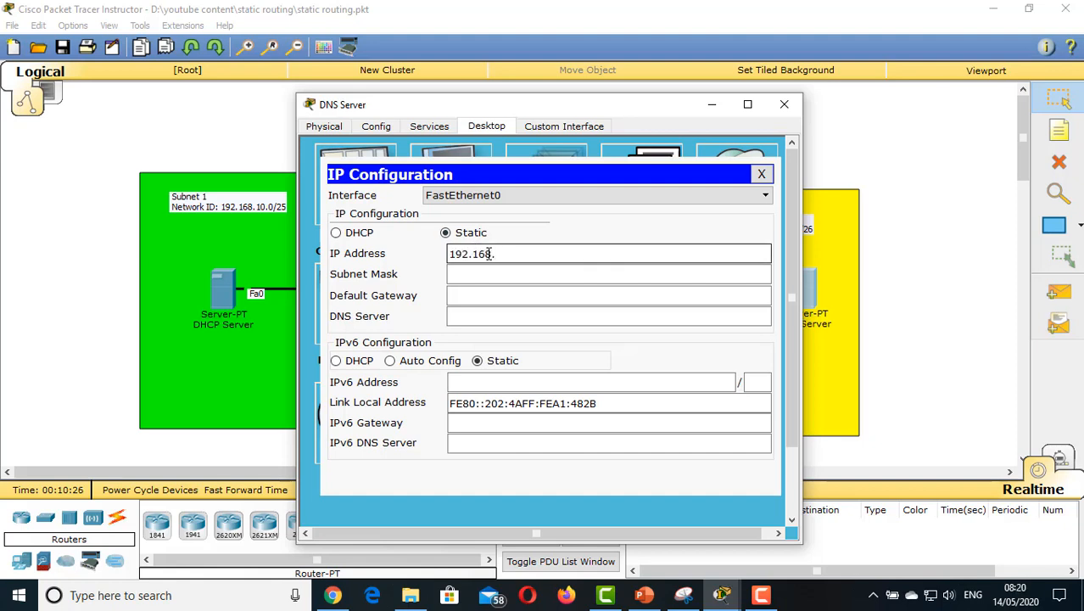
type(".10.129")
key("Tab")
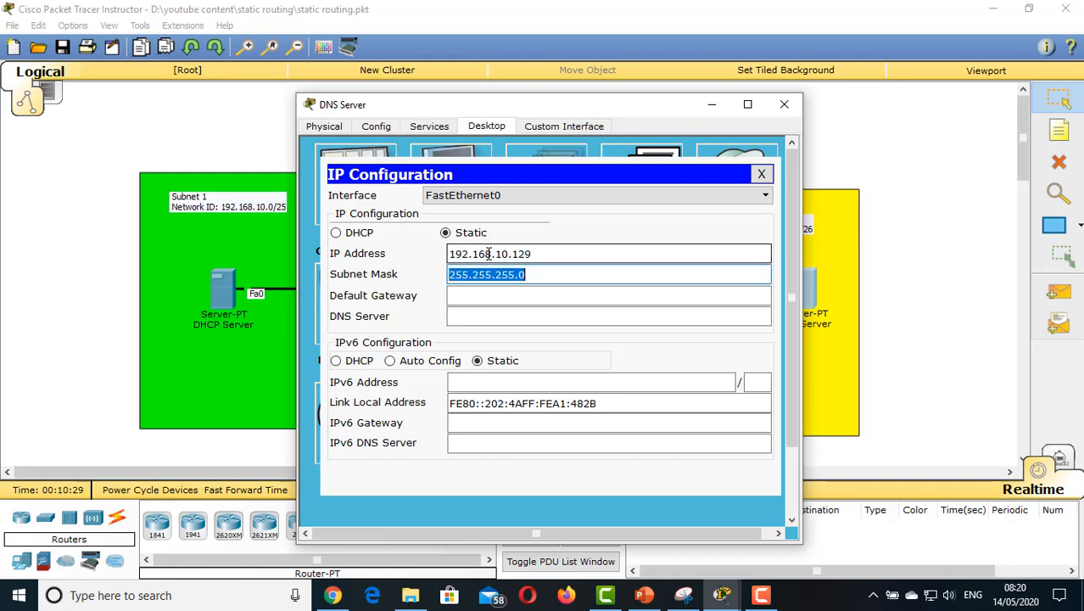
- Set the DNS Server's subnet mask to 255.255.255.192 and enter 192.168.10.1 as its default gateway
key("Right")
key("BackSpace")
type("192")
key("Tab")
type("192.168.10")
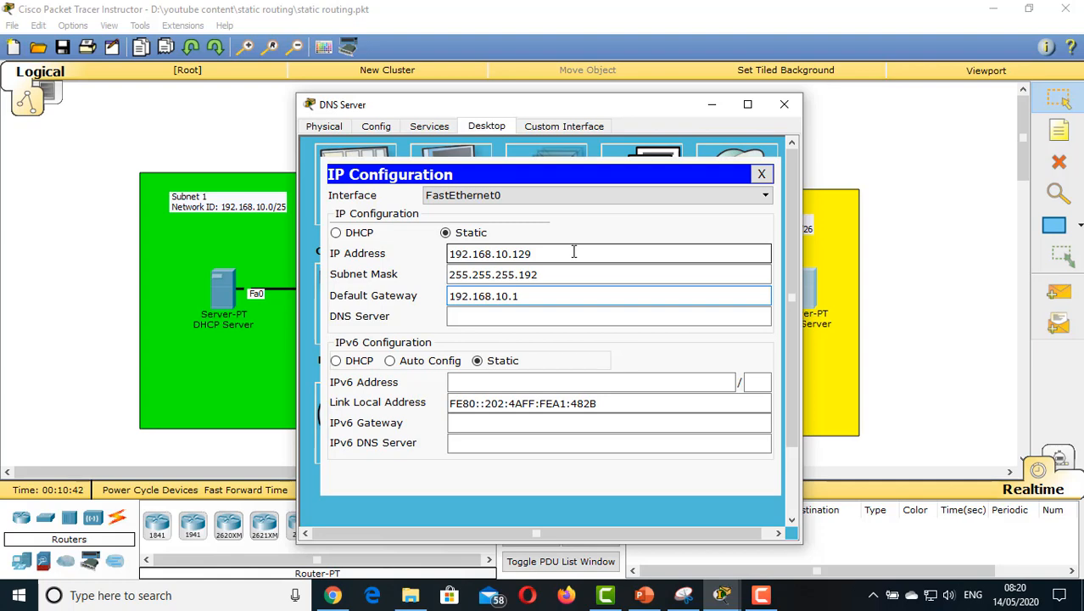
- Change the DNS Server's IP address to 192.168.10.130 and its default gateway to 192.168.10.129
left_click_drag(604, 109, 378, 125)
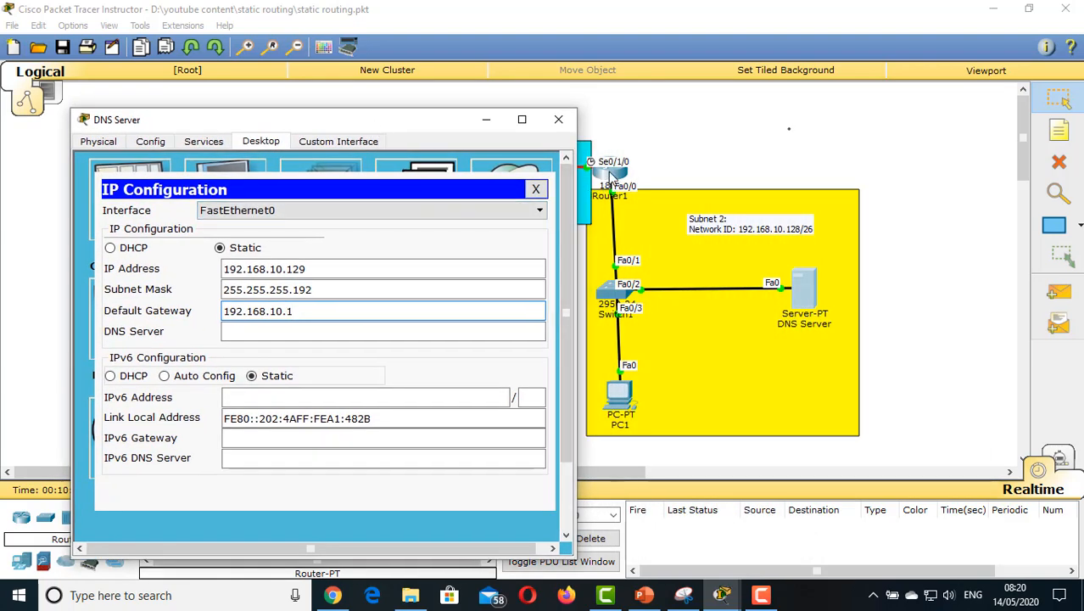
left_click(331, 268)
key("BackSpace")
key("BackSpace")
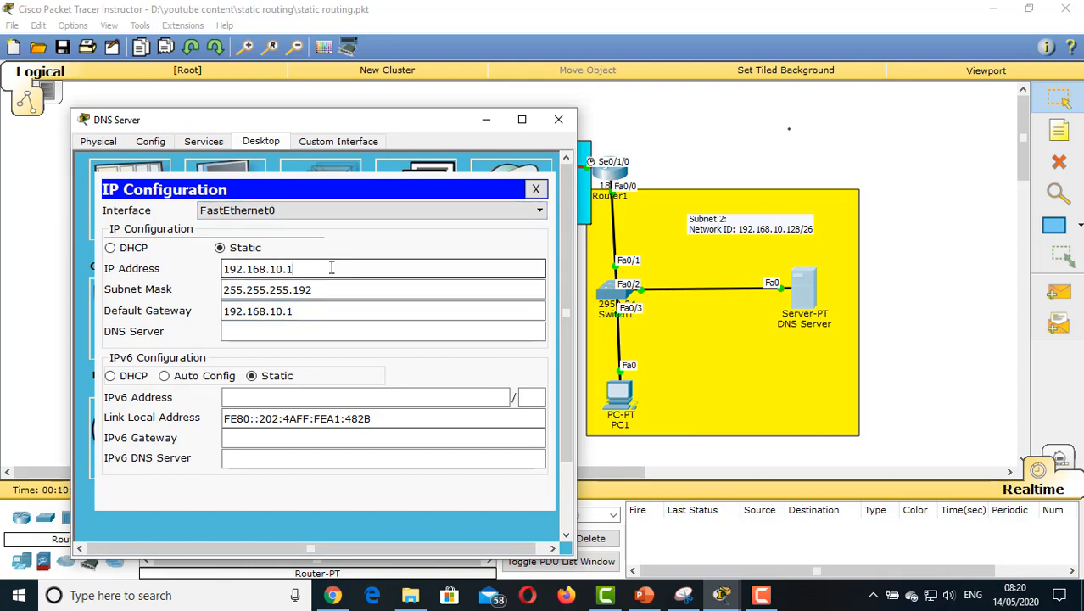
type("30")
left_click(308, 310)
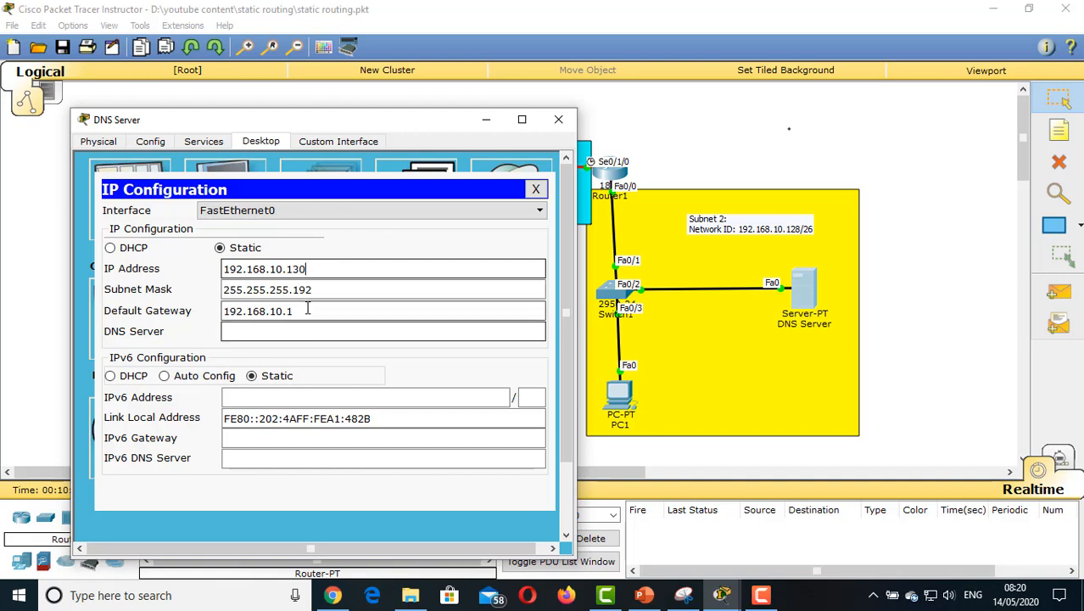
type("9")
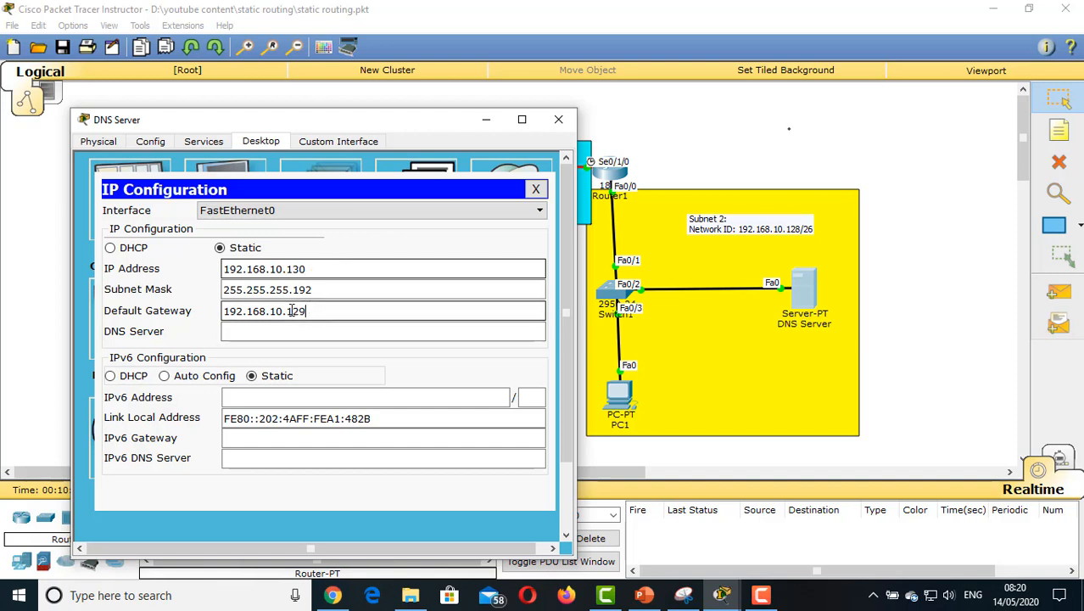
- Copy the IP address 192.168.10.130 into the DNS Server's own DNS server setting and close its IP configuration
left_click_drag(320, 269, 162, 280)
key("ctrl+c")
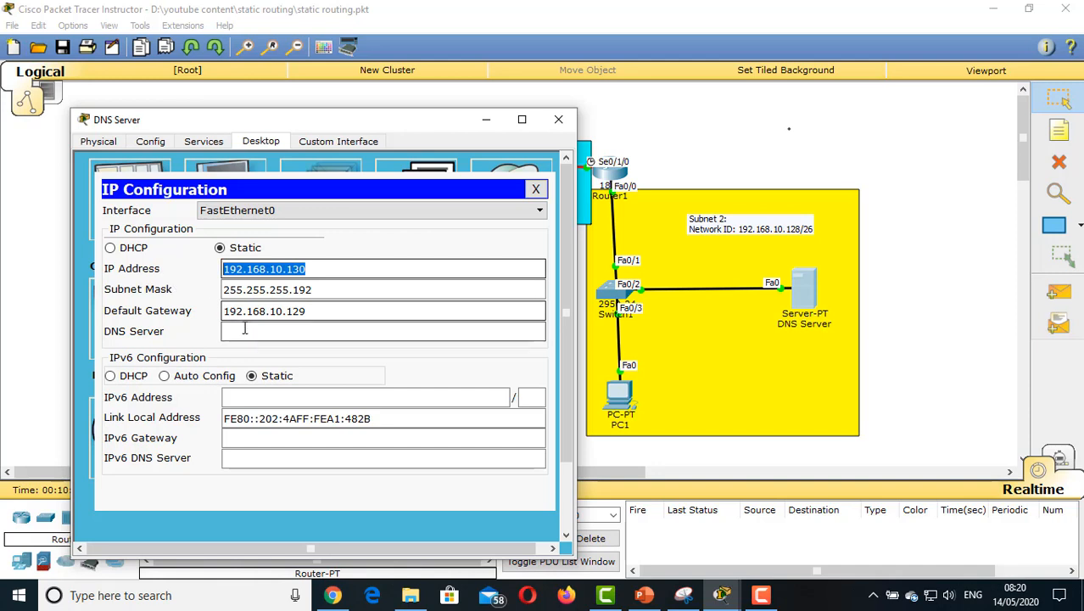
left_click(244, 331)
key("ctrl+v")
left_click(537, 190)
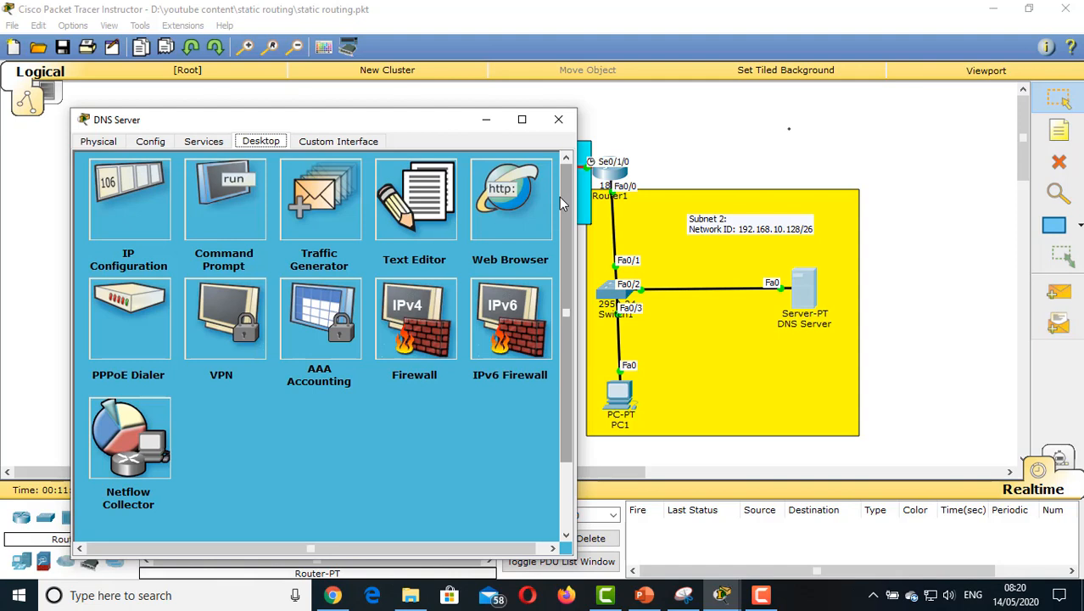
- Turn on the DNS service on the DNS Server
left_click(204, 143)
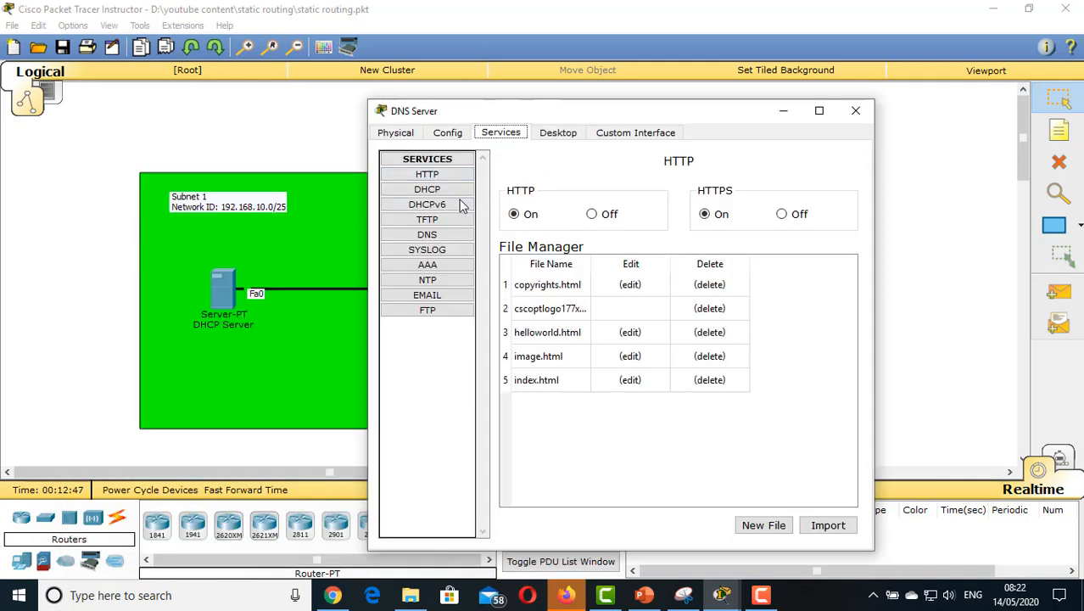
left_click(430, 235)
left_click(643, 194)
left_click(631, 235)
type("www")
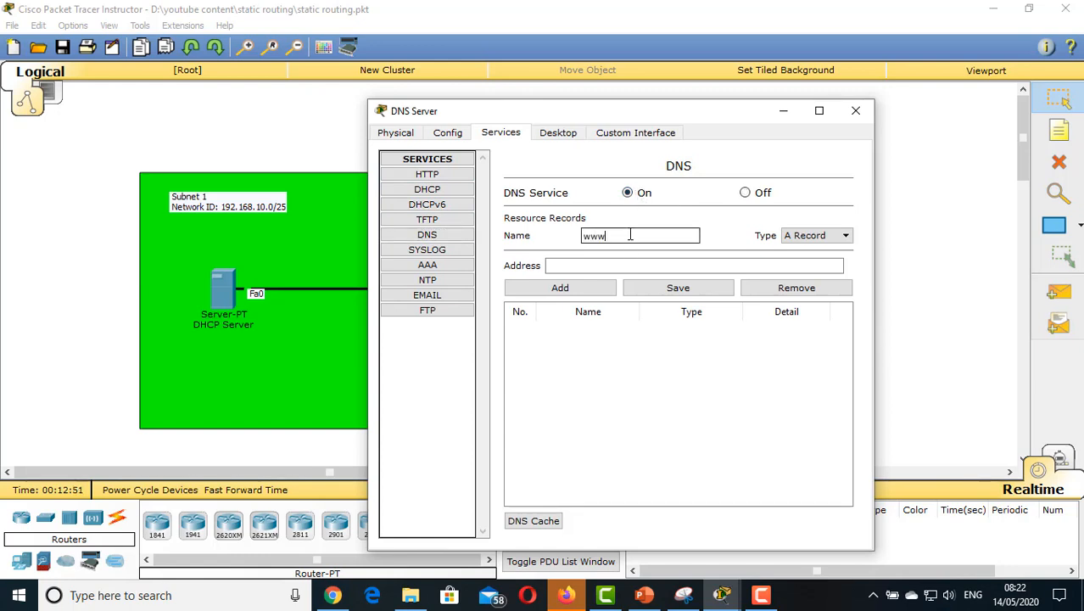
type(".islington.edu.np")
left_click(588, 267)
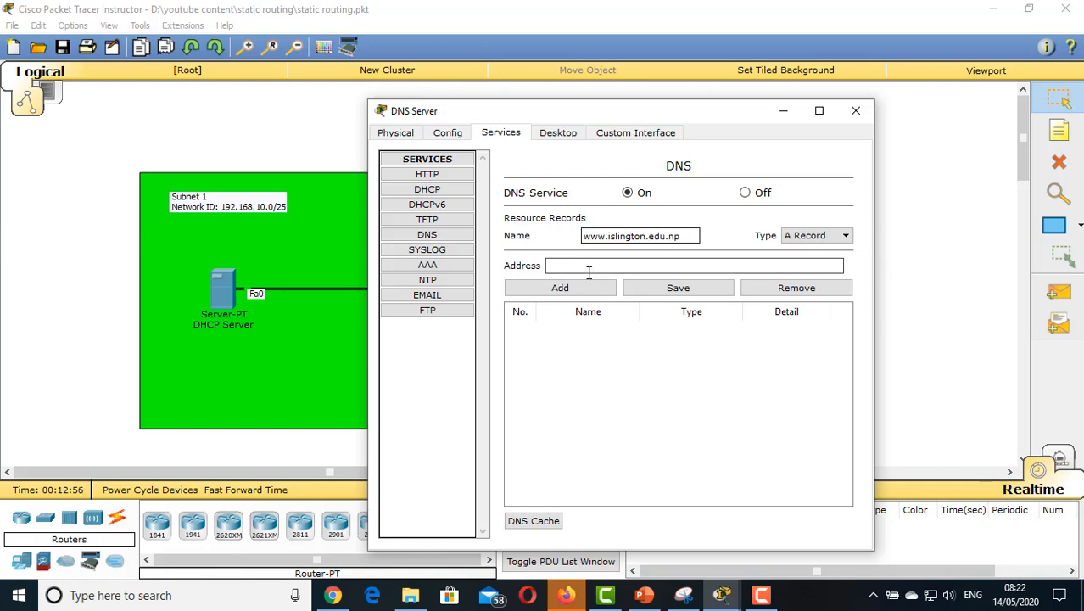
type("192.16")
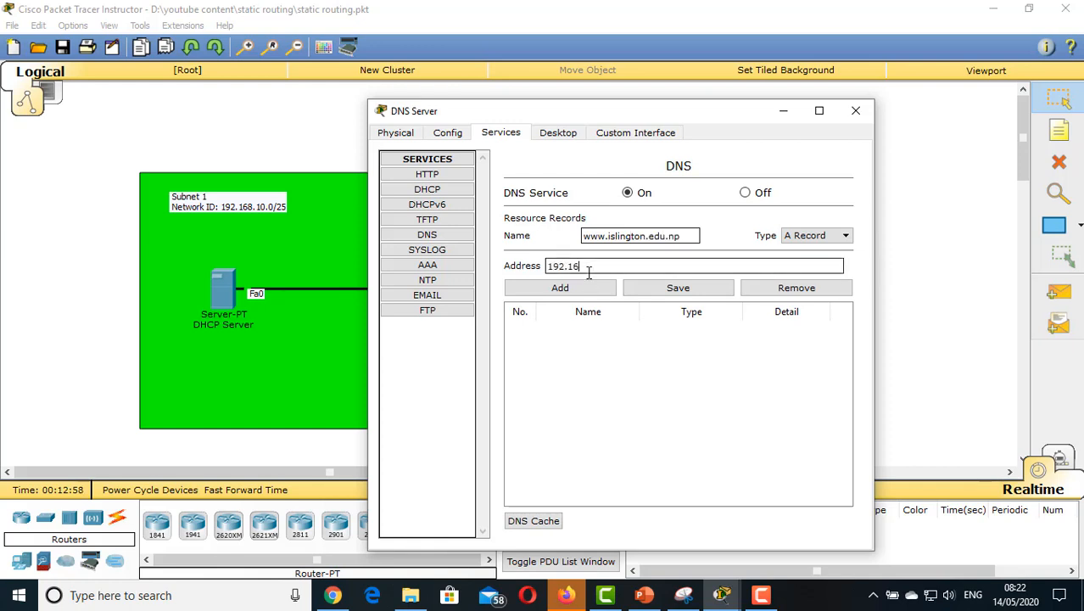
type("8.10.130")
left_click(605, 288)
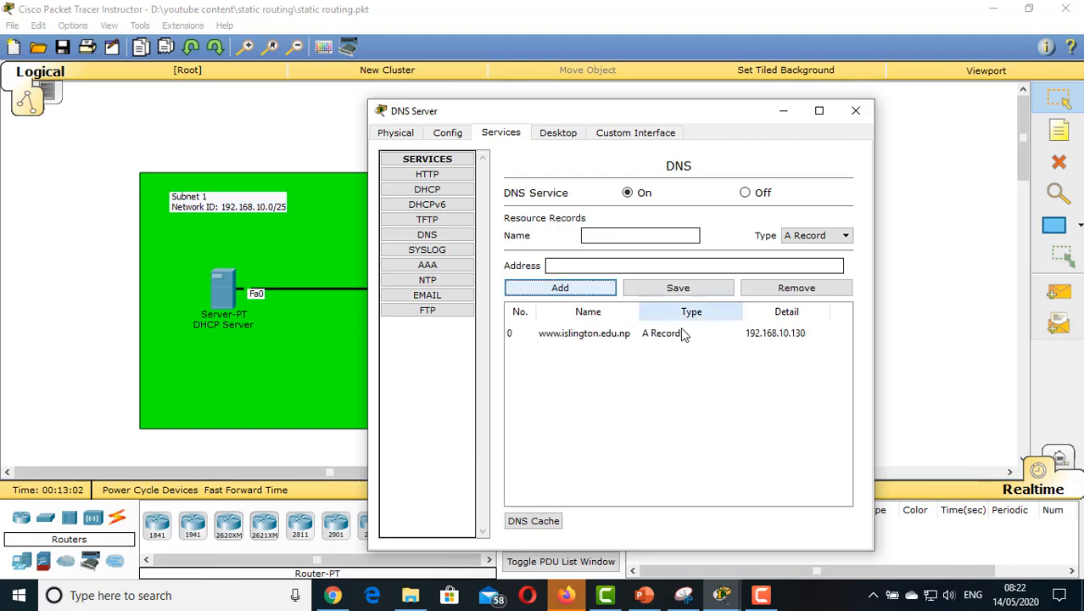
left_click(856, 111)
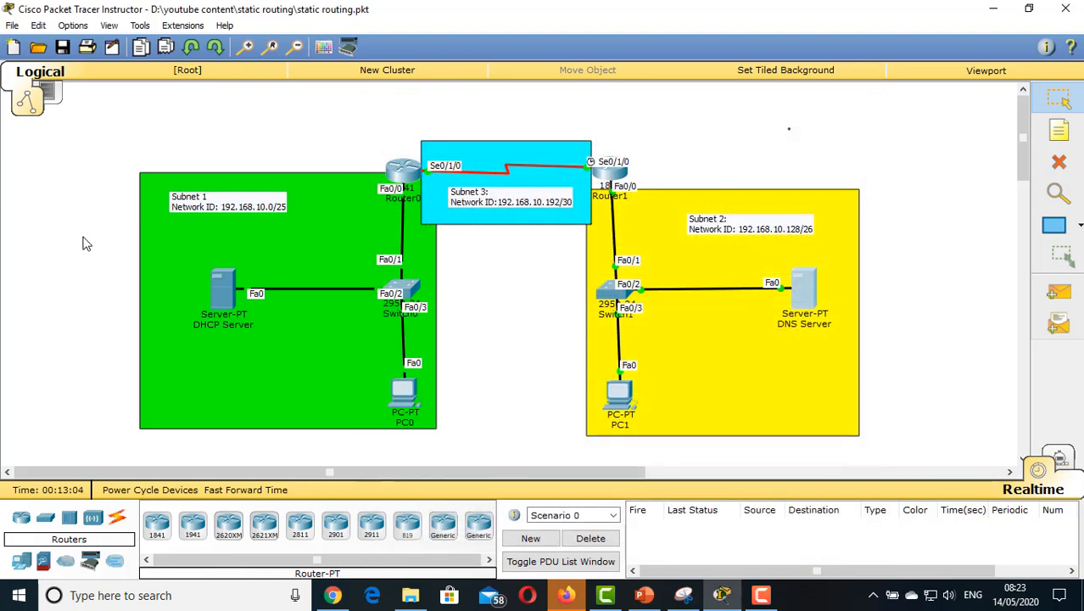
- Assign the DHCP Server the static IP address 192.168.10.2 with subnet mask 255.255.255.128
left_click(214, 303)
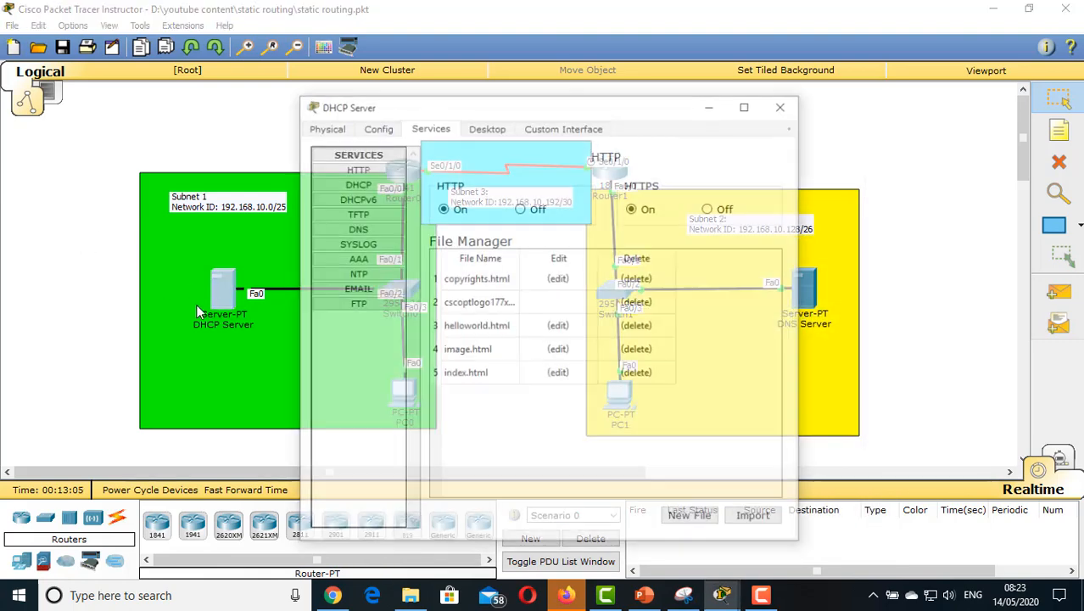
left_click(497, 125)
left_click(387, 180)
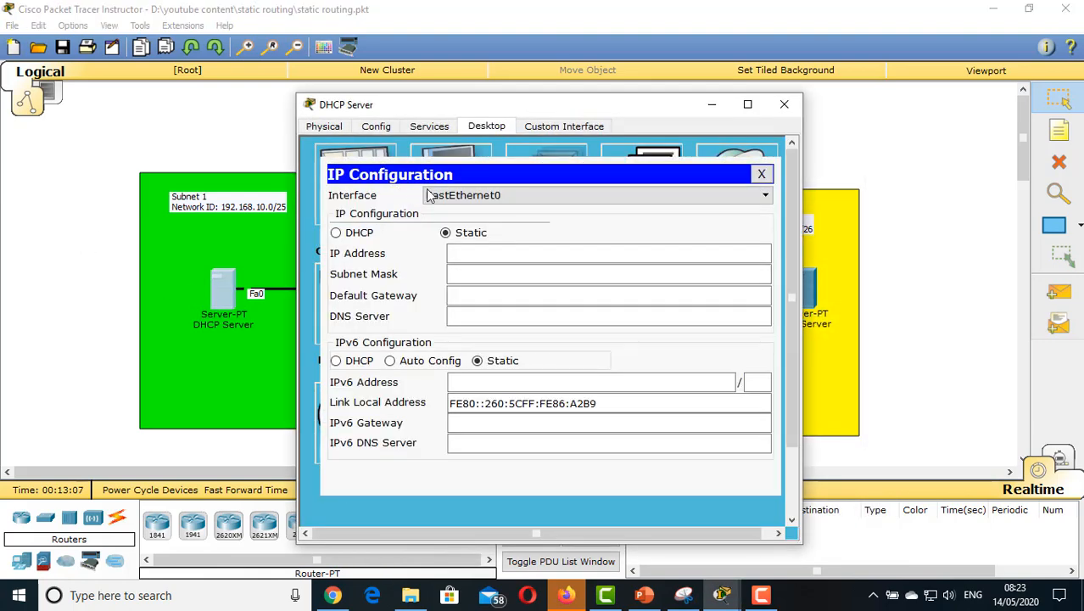
left_click_drag(547, 106, 675, 119)
left_click(671, 266)
type("192.1")
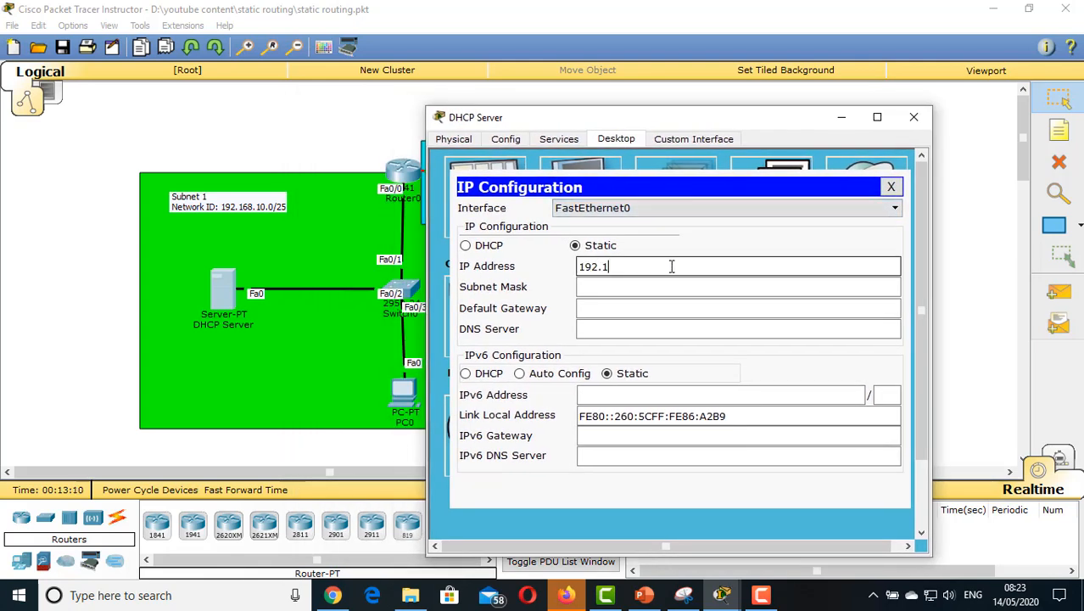
type("68.10.2")
key("Tab")
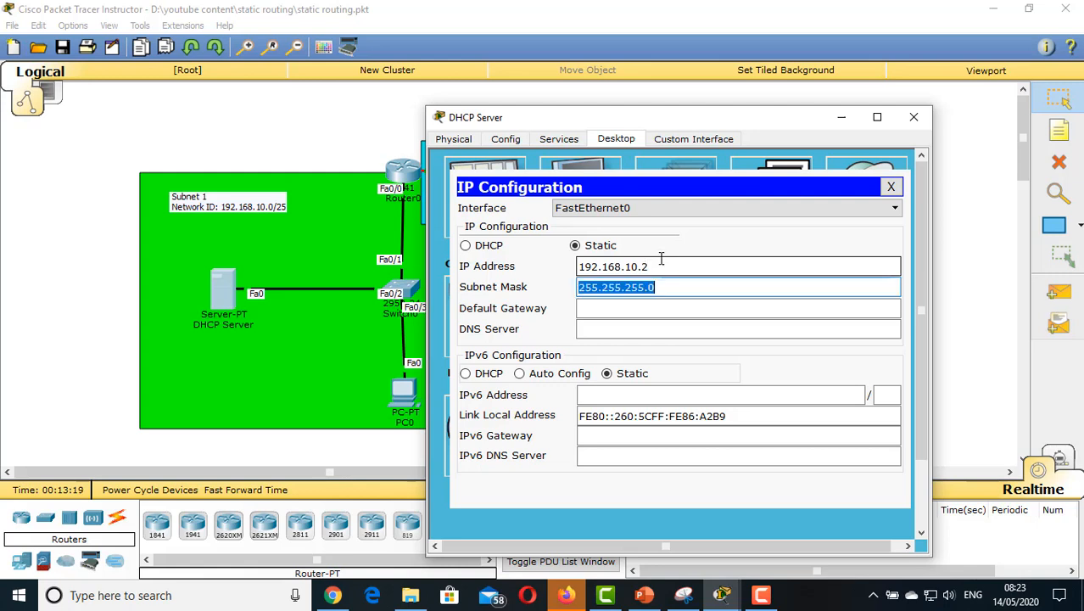
key("End")
key("BackSpace")
type("128")
key("Tab")
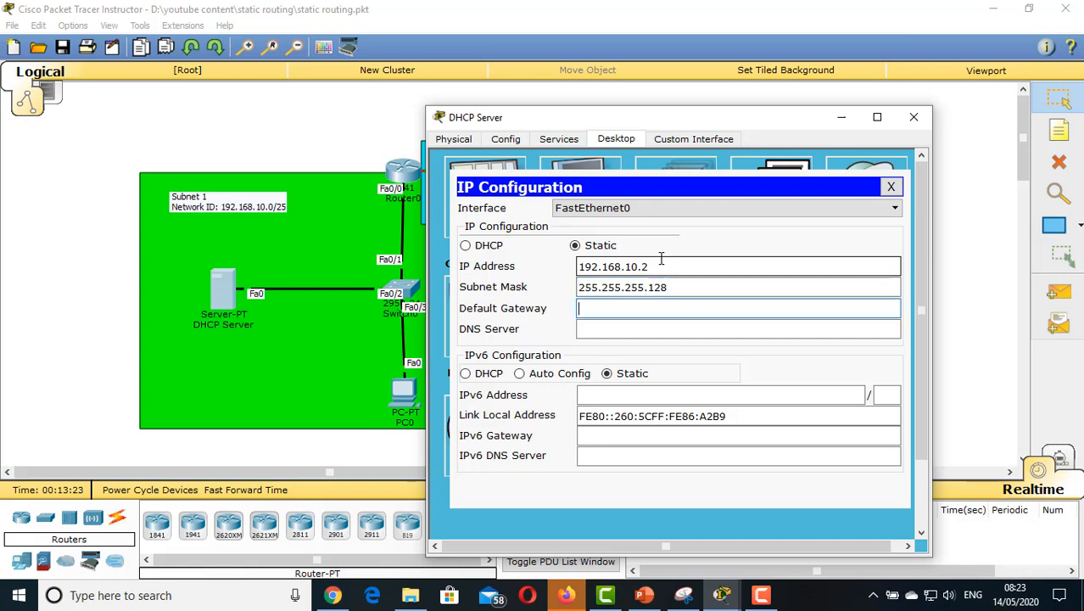
- Set the DHCP Server's default gateway to 192.168.10.1 and DNS server to 192.168.10.130, and close its IP configuration
type("192.168.")
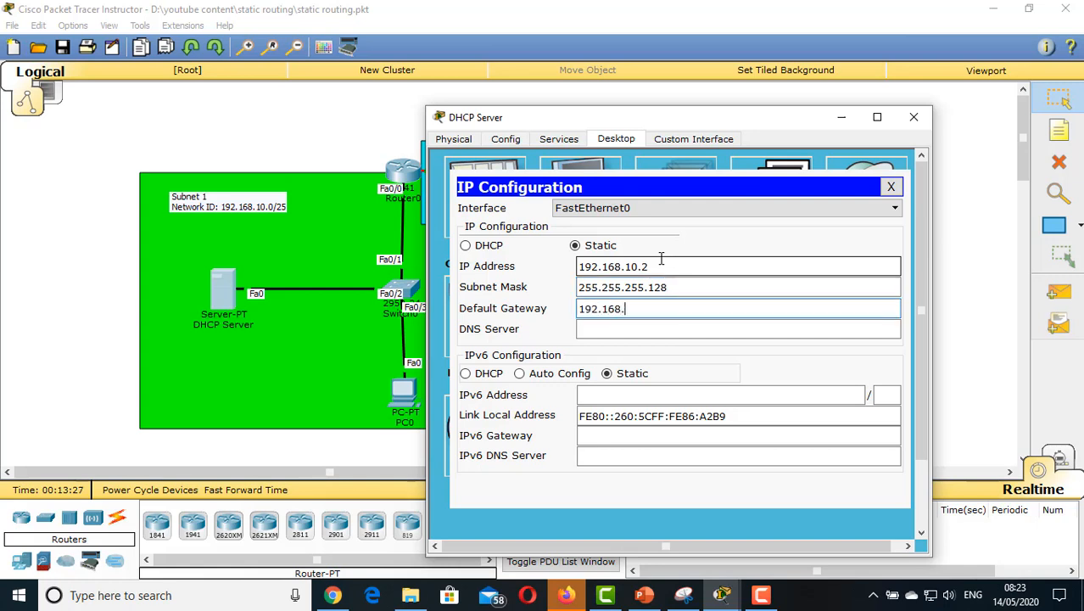
type("10.1")
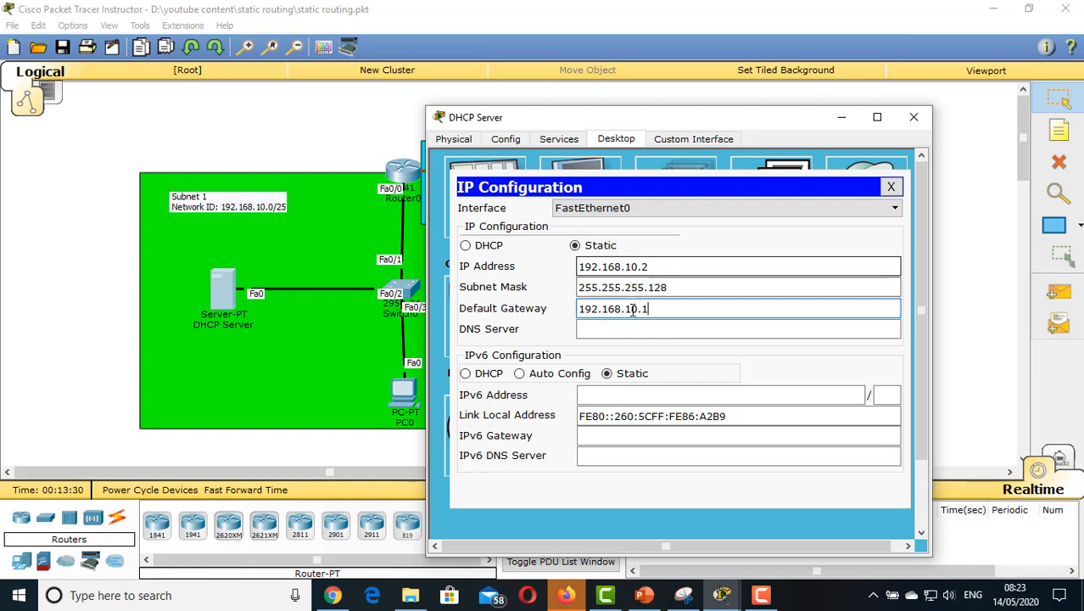
left_click(630, 328)
type("192.168.10.130")
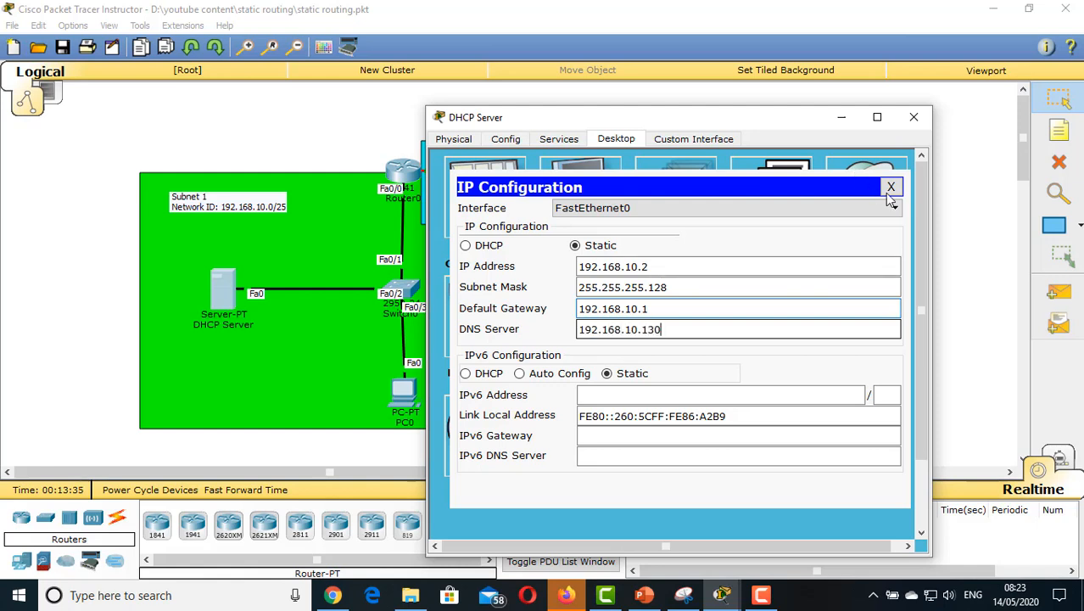
left_click(890, 186)
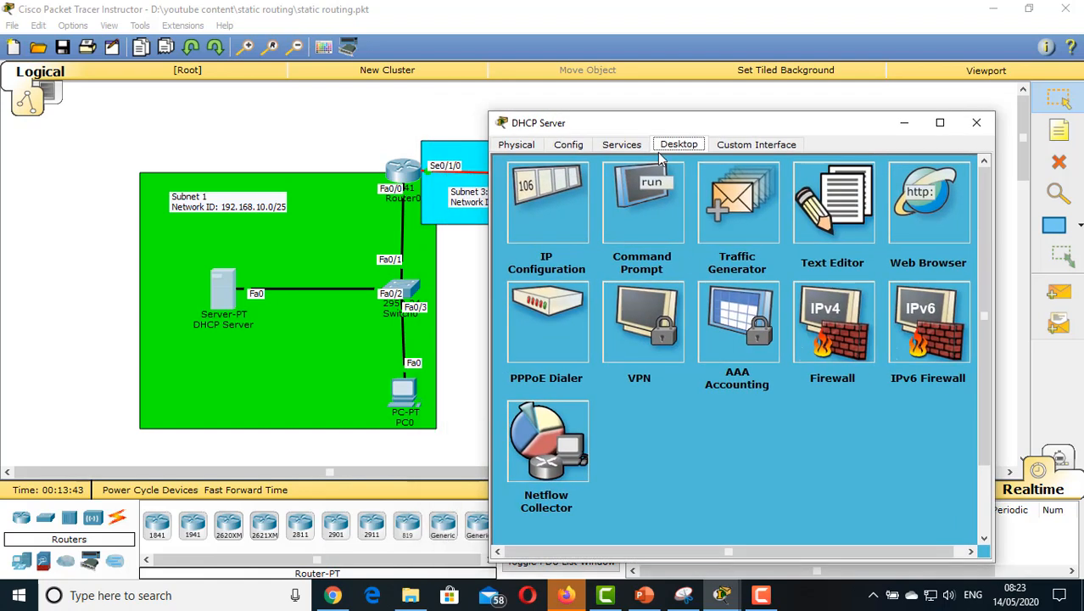
- Turn on the DHCP service on the DHCP Server
left_click(629, 146)
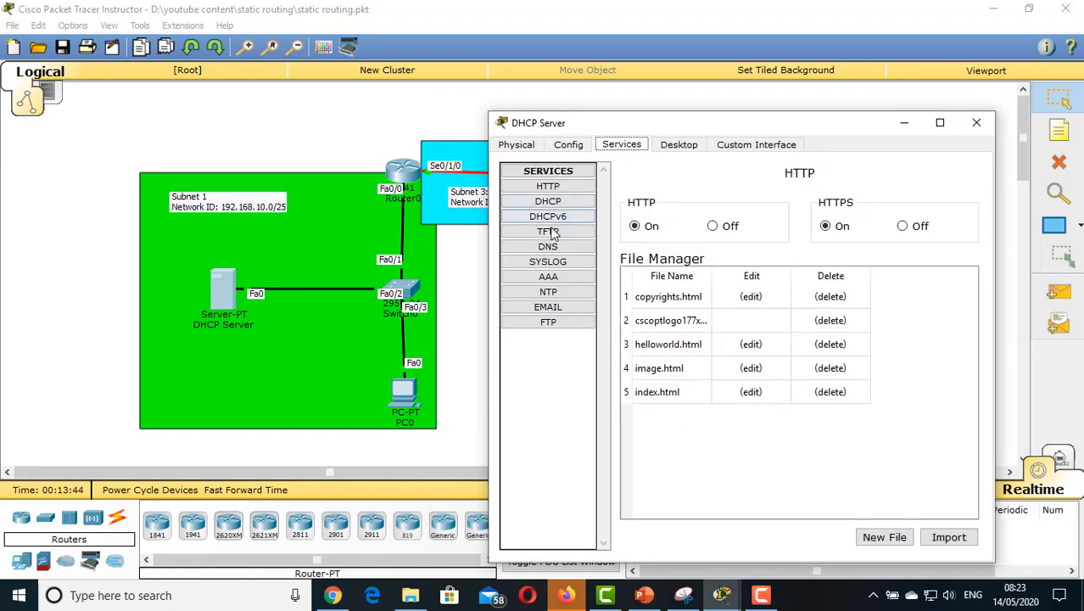
left_click(571, 204)
left_click(877, 206)
- Set serverPool's default gateway to 192.168.10.1 and its DNS server to 192.168.10.130
left_click(817, 256)
left_click_drag(816, 267, 697, 280)
type("192.168.10.1")
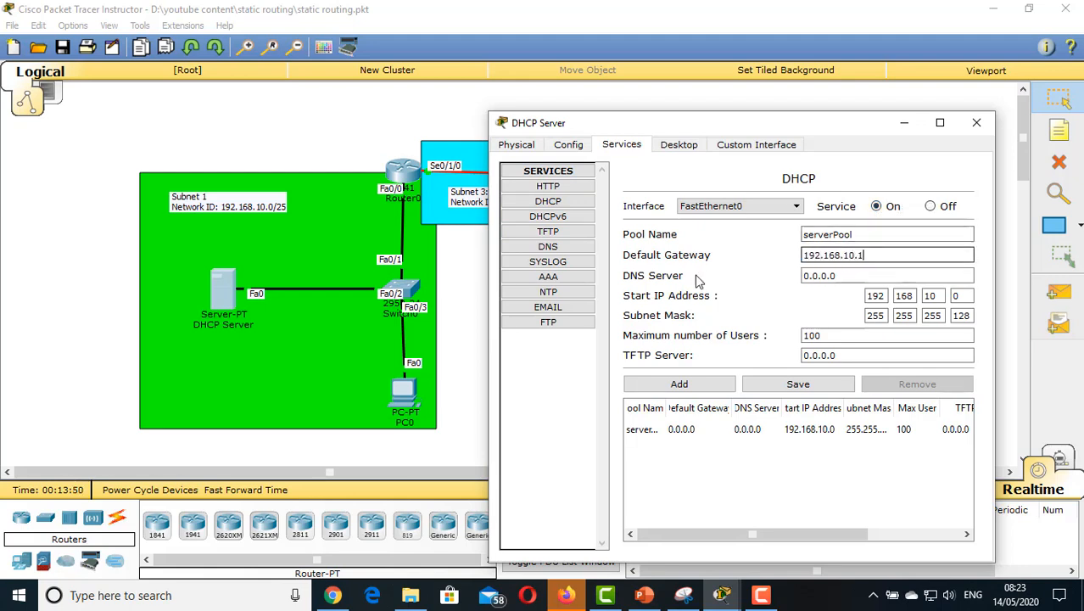
key("Tab")
type("1")
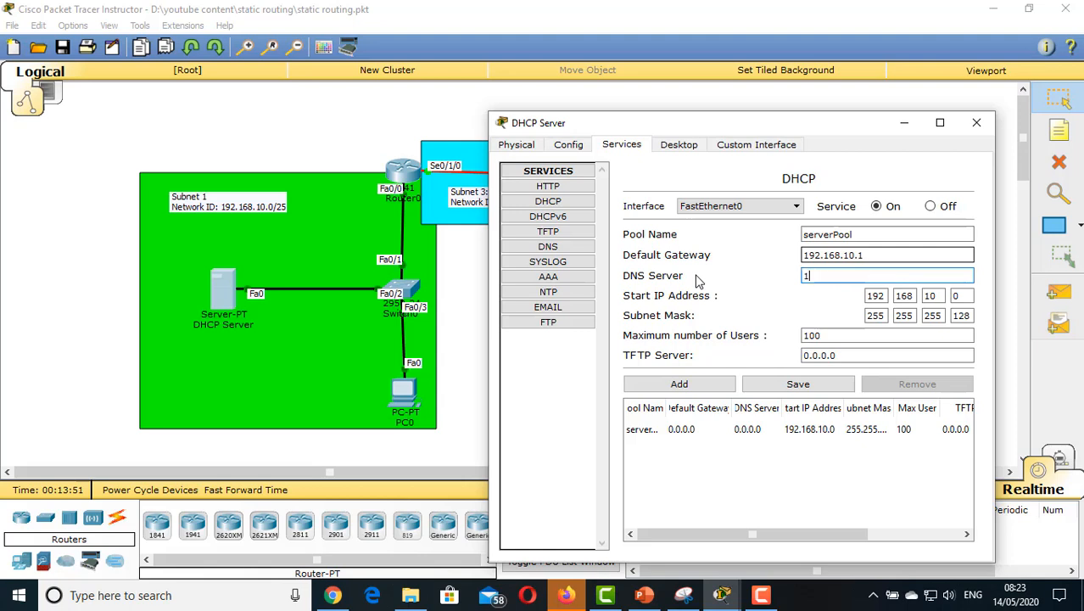
type("92.168.10.130")
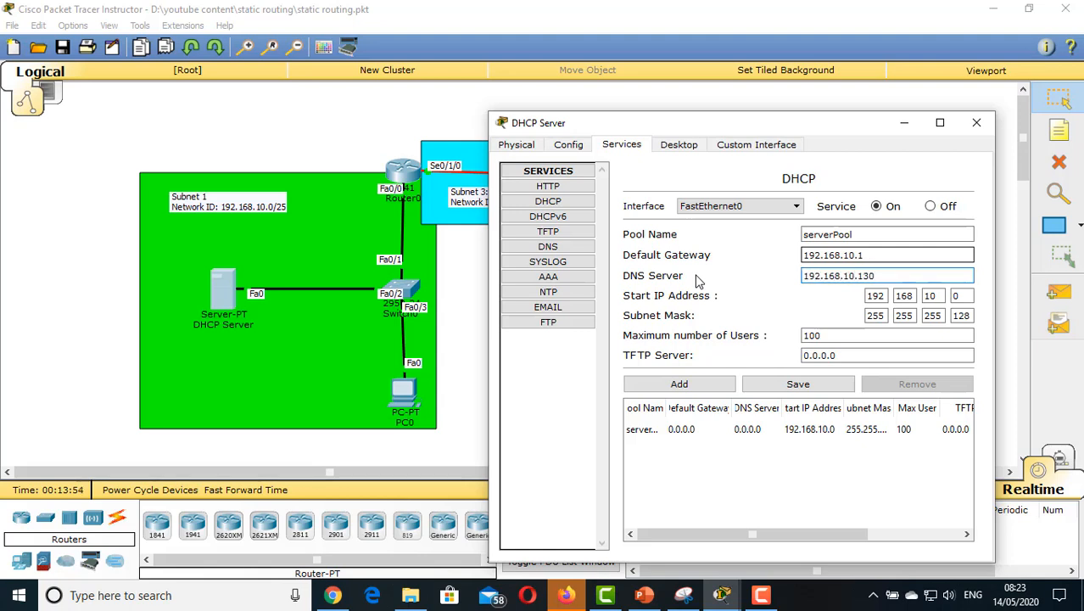
- Set serverPool's start IP address to 192.168.10.3, save the pool and close the DHCP Server's window
key("Tab")
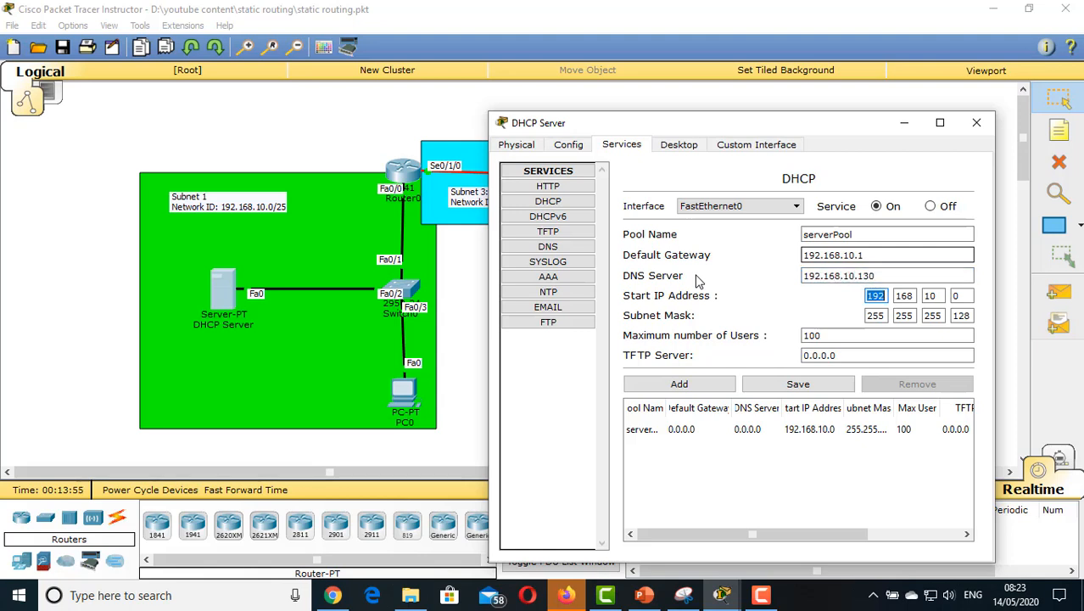
left_click(967, 295)
key("BackSpace")
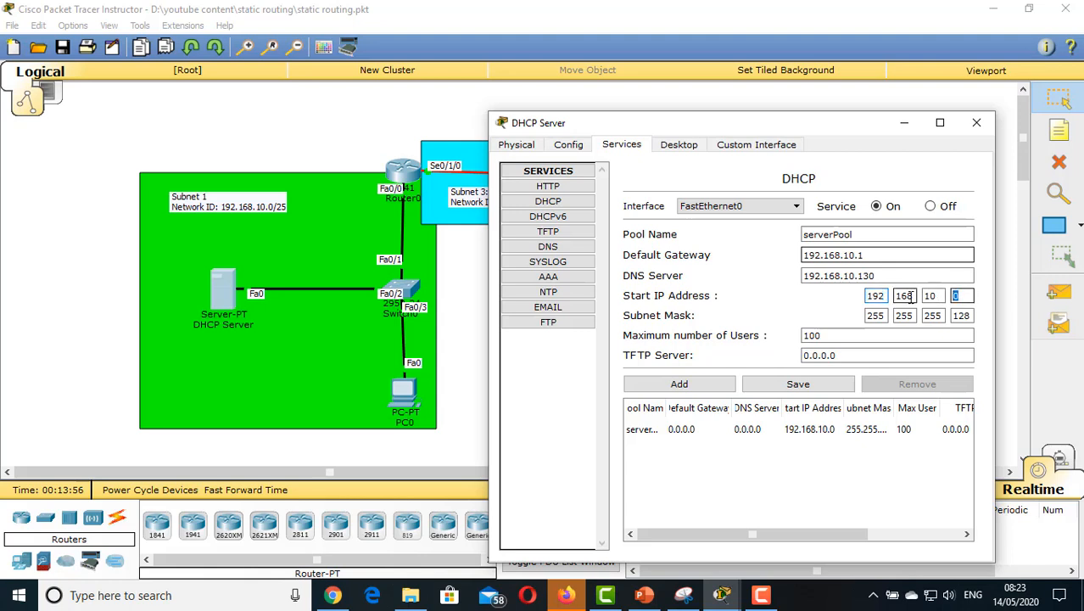
type("3")
left_click(823, 386)
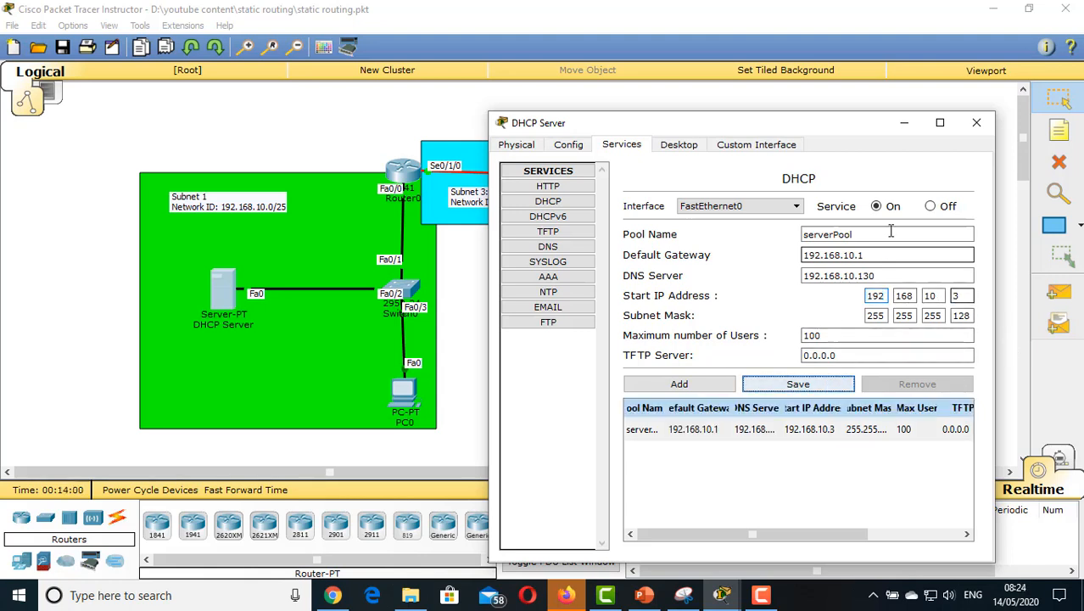
left_click(977, 123)
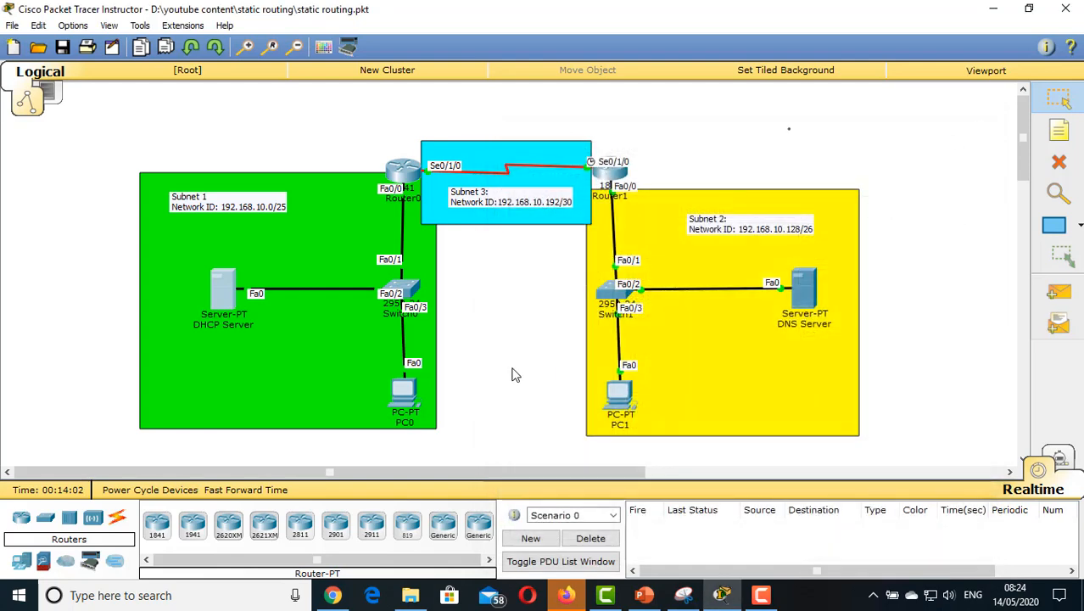
- Open PC0's IP configuration and set it to obtain its address by DHCP
left_click(406, 403)
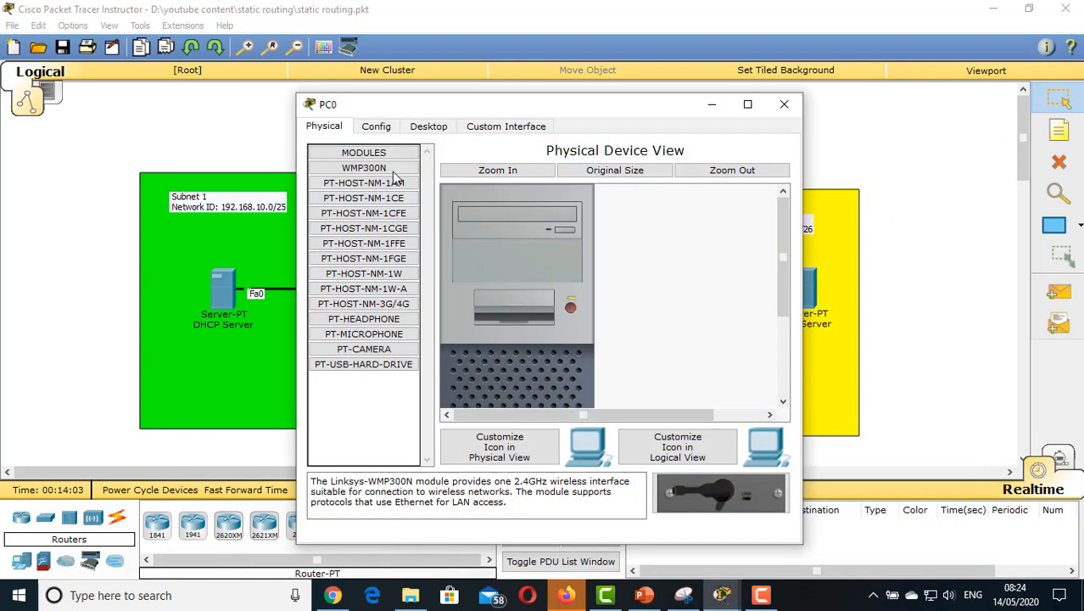
left_click(427, 126)
left_click(354, 191)
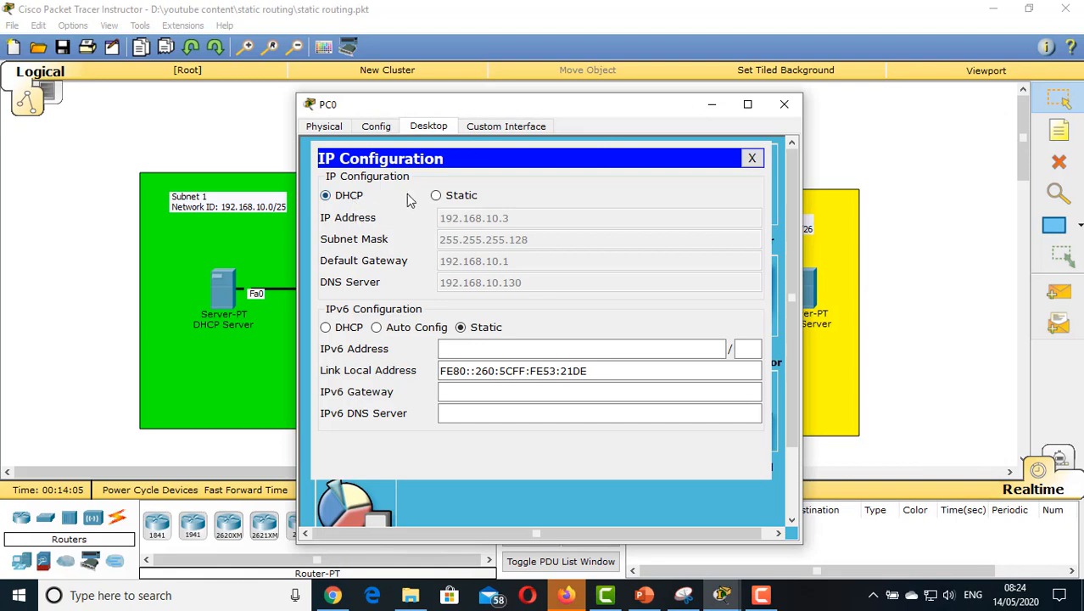
- Renew PC0's DHCP lease by switching its addressing to Static and back to DHCP, and close PC0's window
left_click(465, 196)
left_click(343, 197)
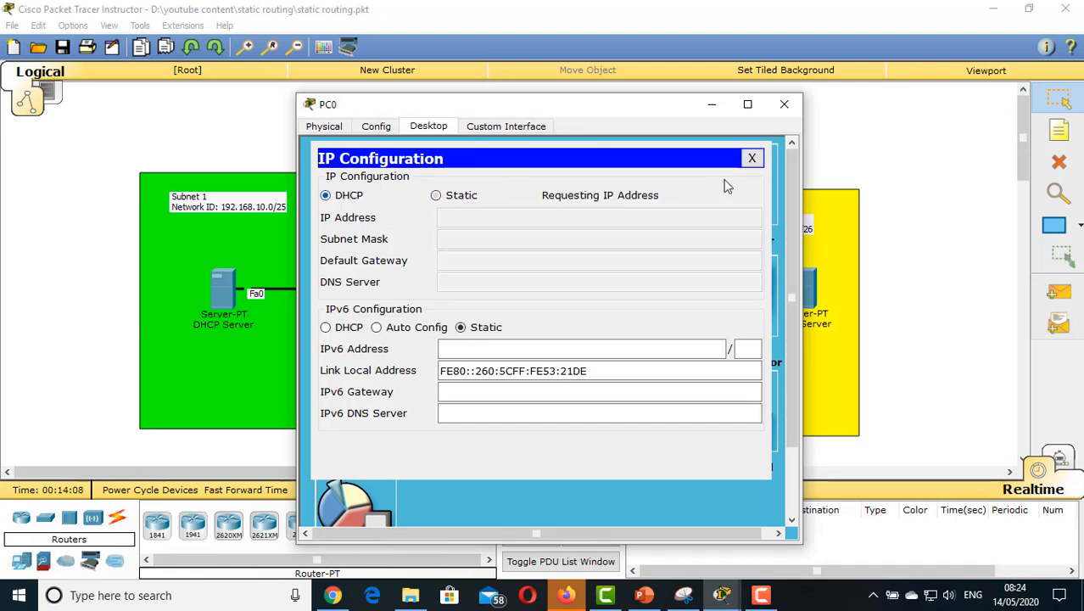
left_click(784, 105)
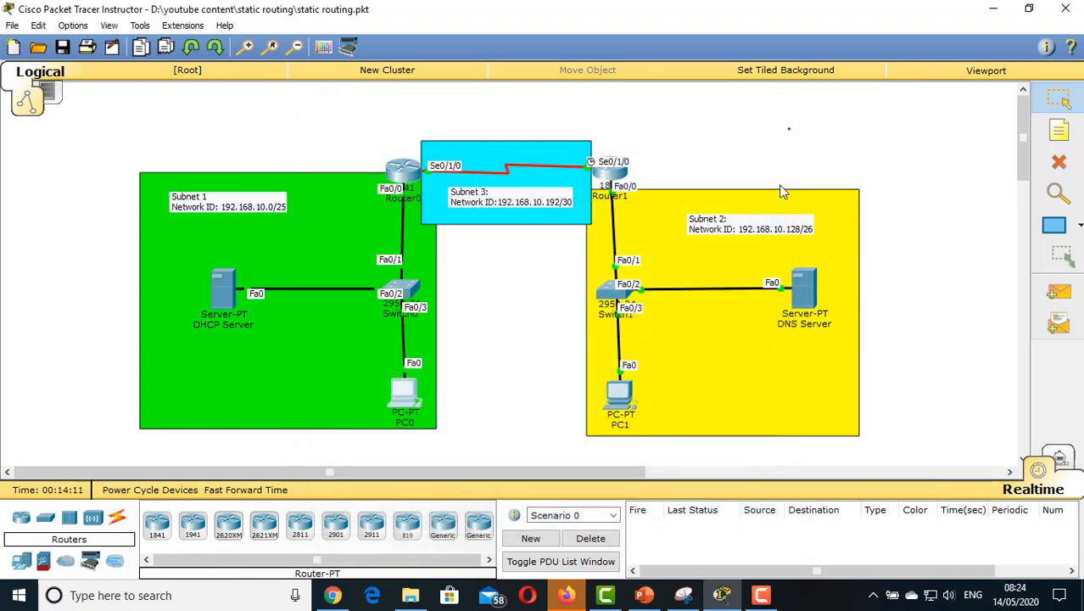
- Set PC1's static IP address to 192.168.10.131 with subnet mask 255.255.255.192
left_click(620, 394)
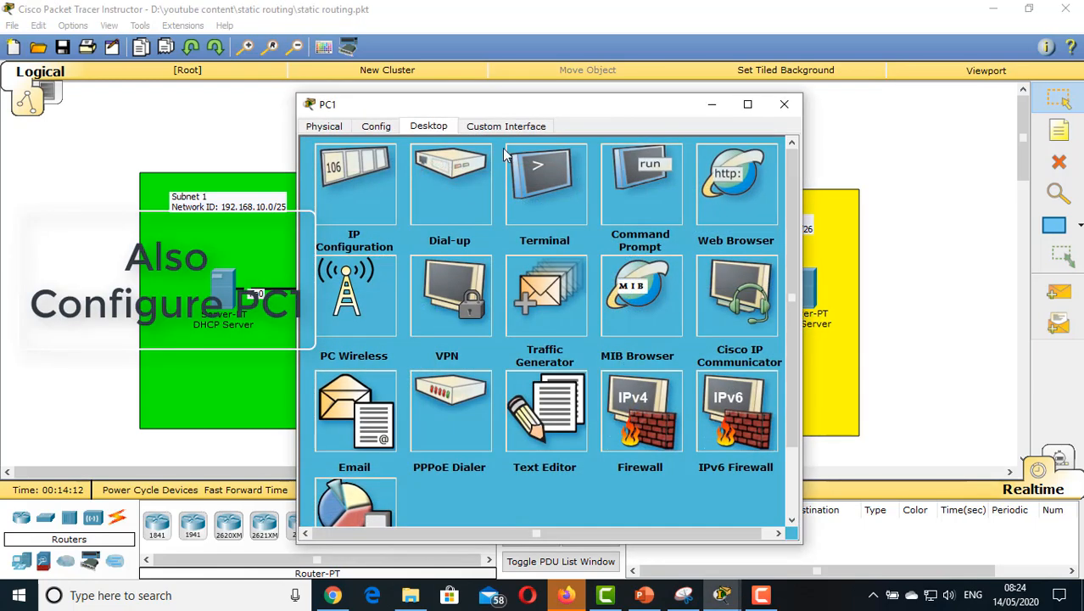
left_click(370, 175)
left_click(467, 217)
type("192.168.10.131")
key("Tab")
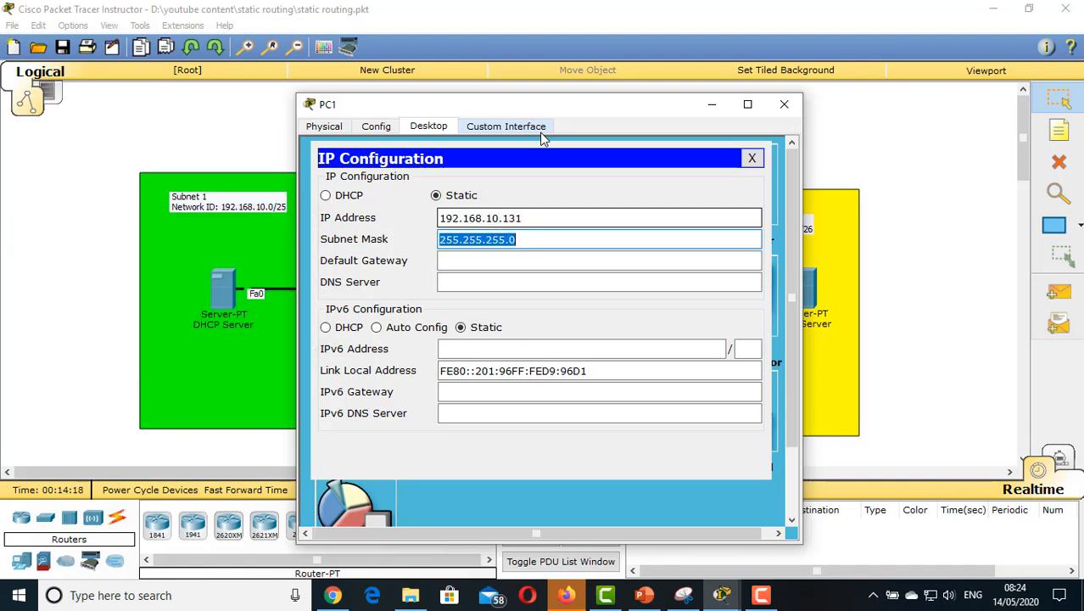
key("Right")
key("BackSpace")
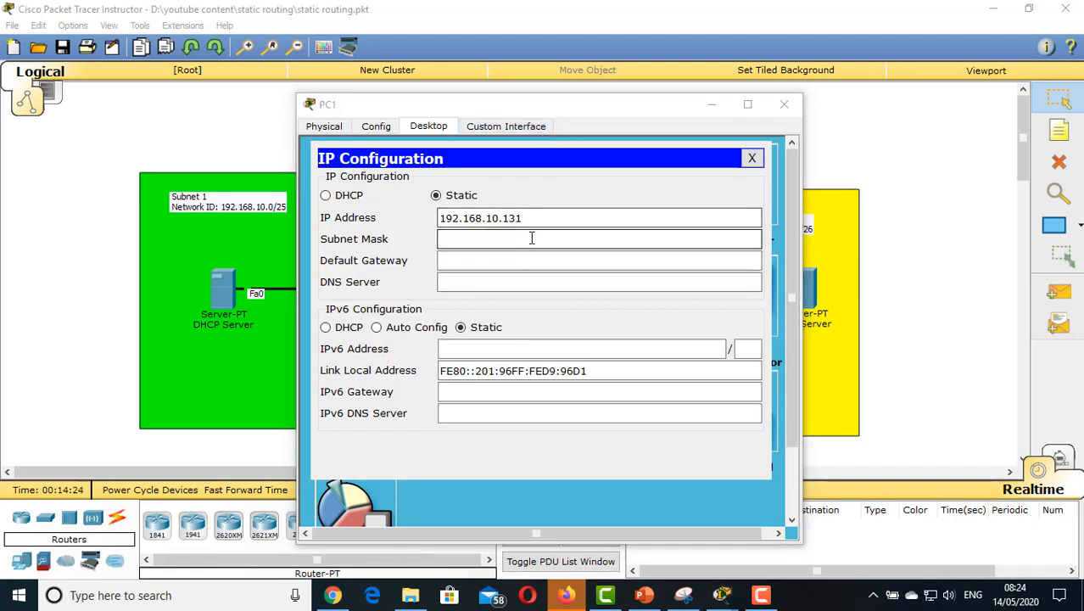
left_click(532, 239)
type("255.255.255.")
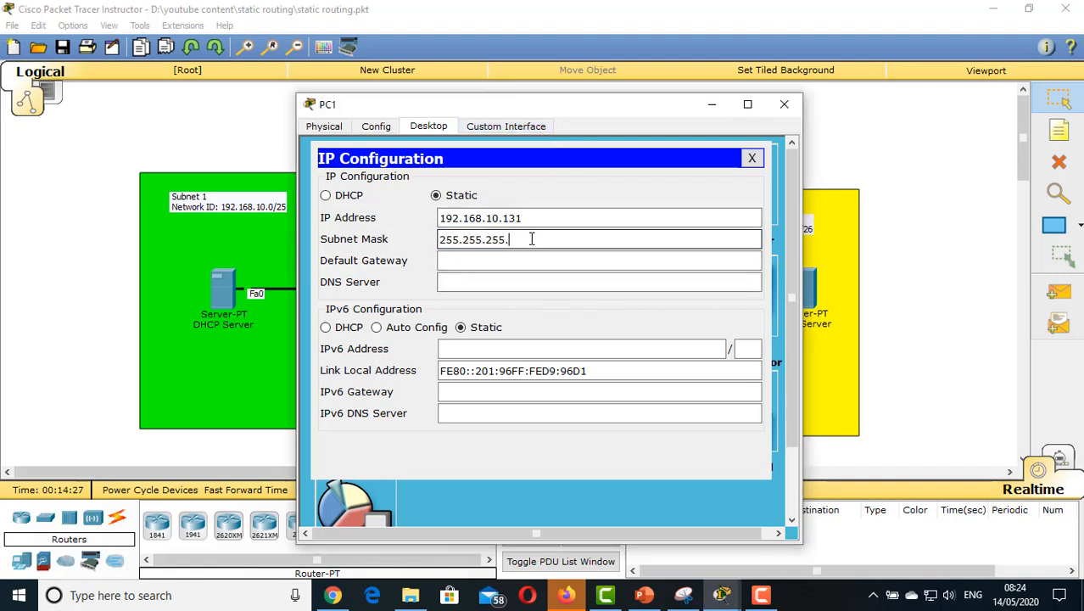
type("192")
key("Tab")
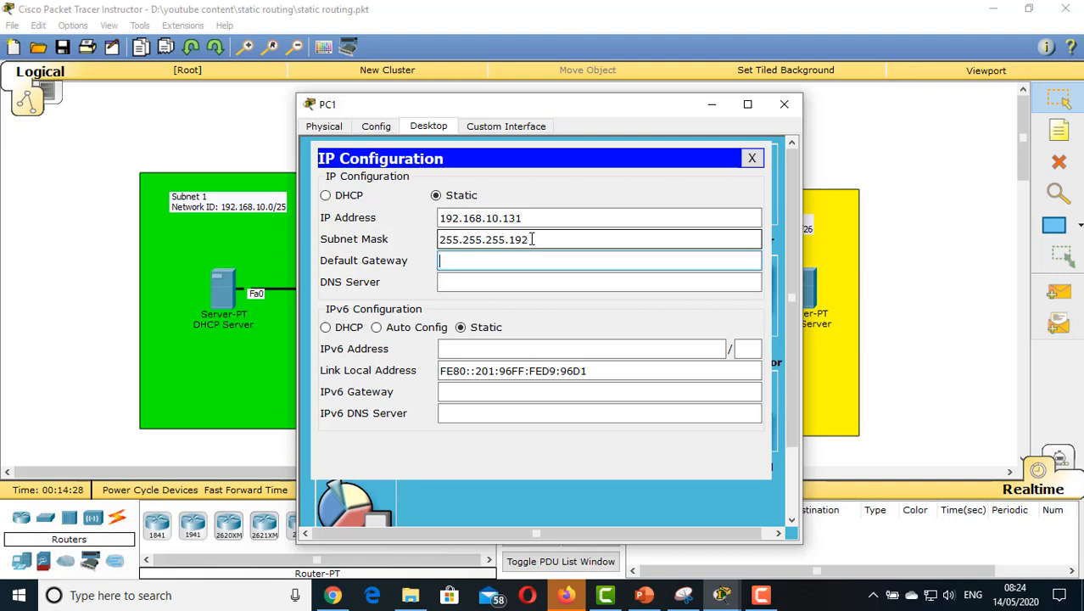
- Set PC1's default gateway to 192.168.10.129 and its DNS server to 192.168.10.130, and close its window
type("192.168.10.129")
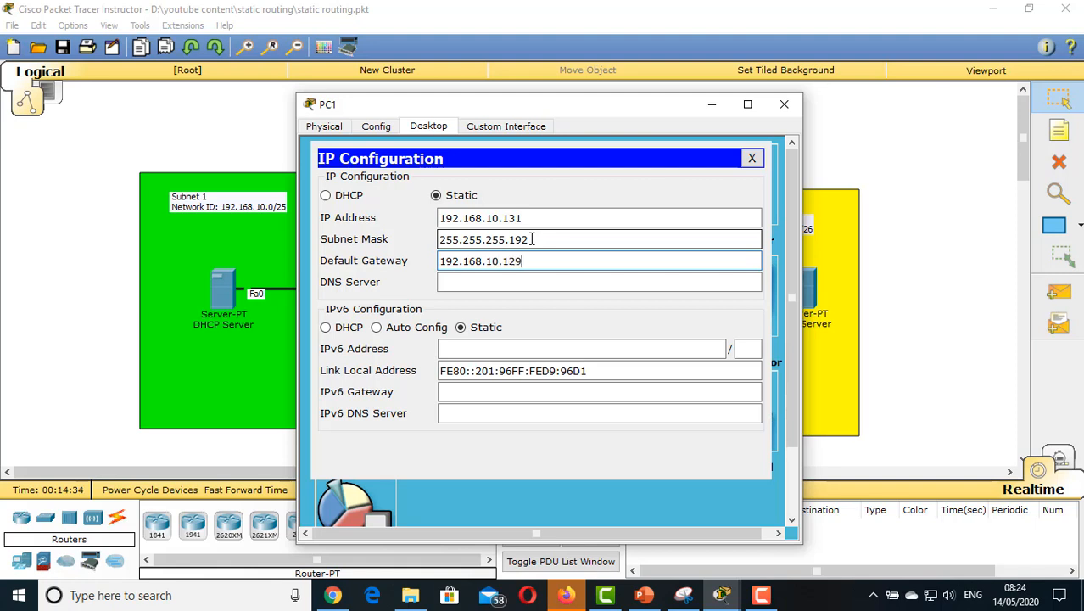
key("Tab")
type("192.1")
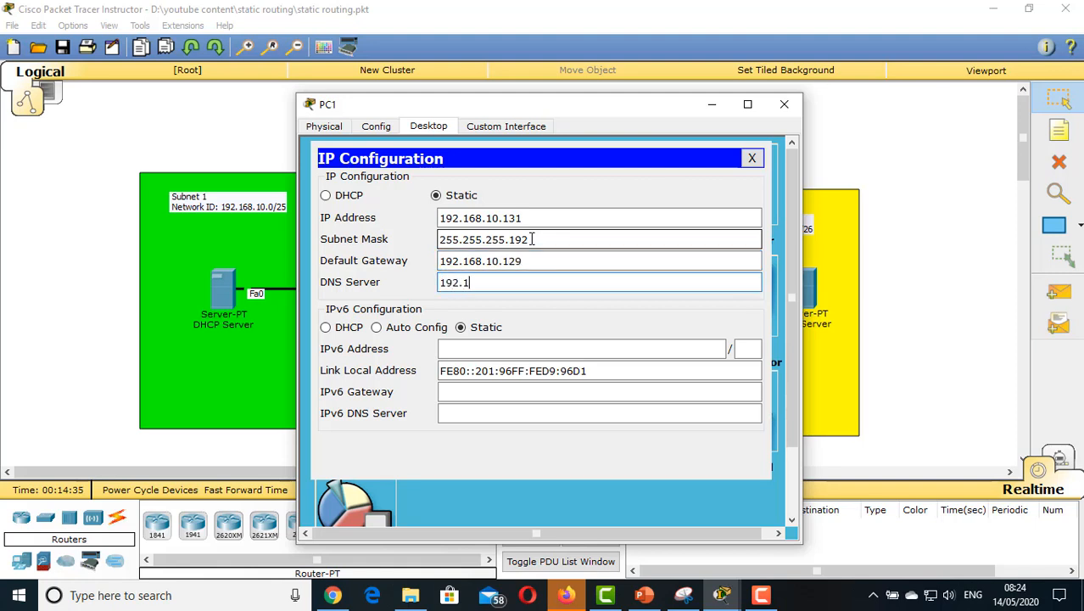
type("68.10.130")
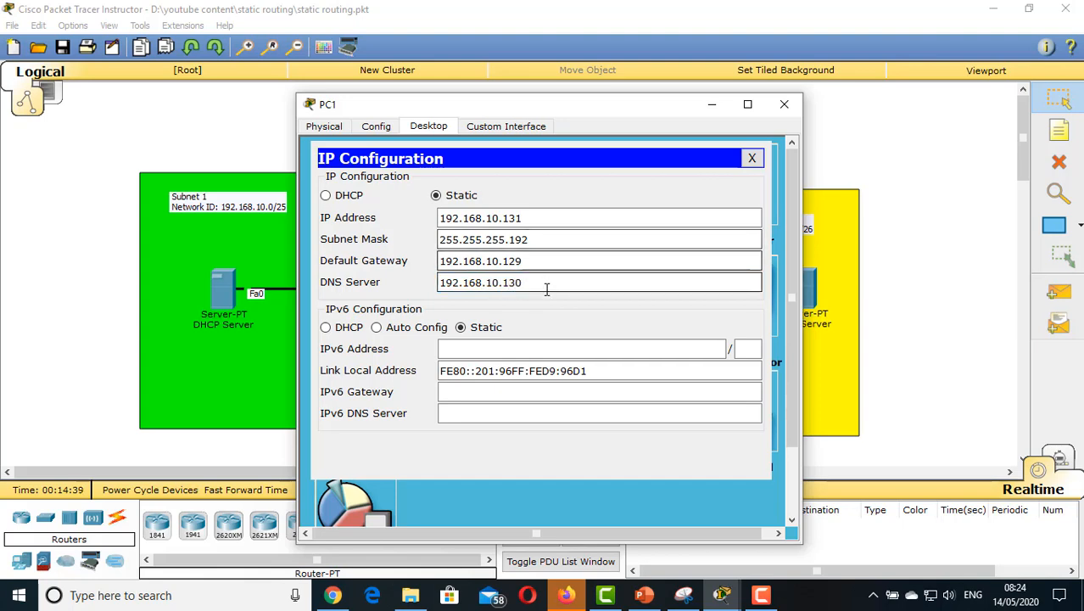
left_click_drag(545, 284, 380, 286)
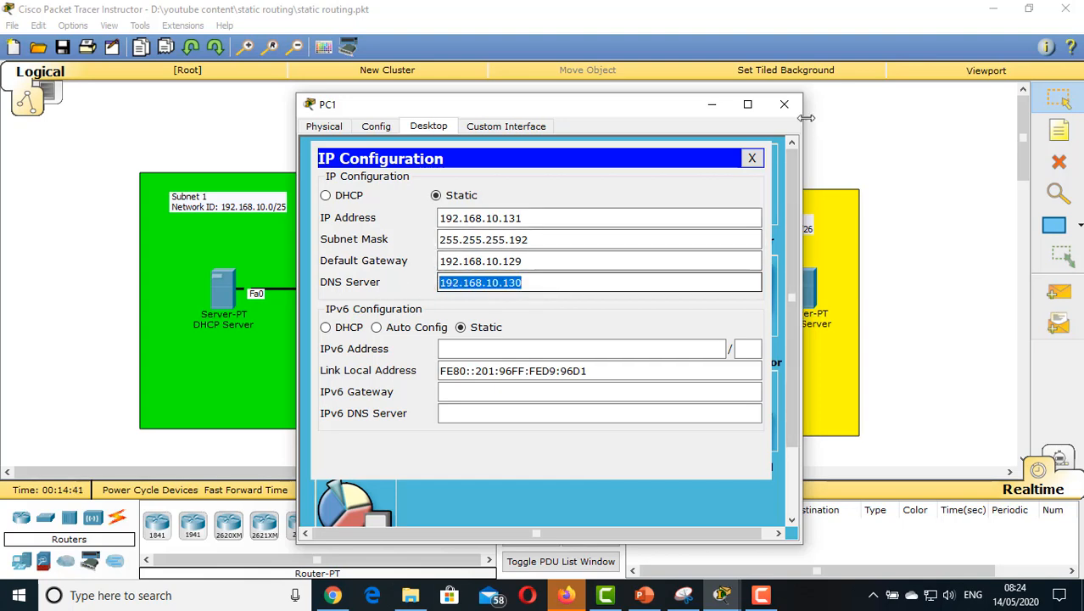
left_click(786, 104)
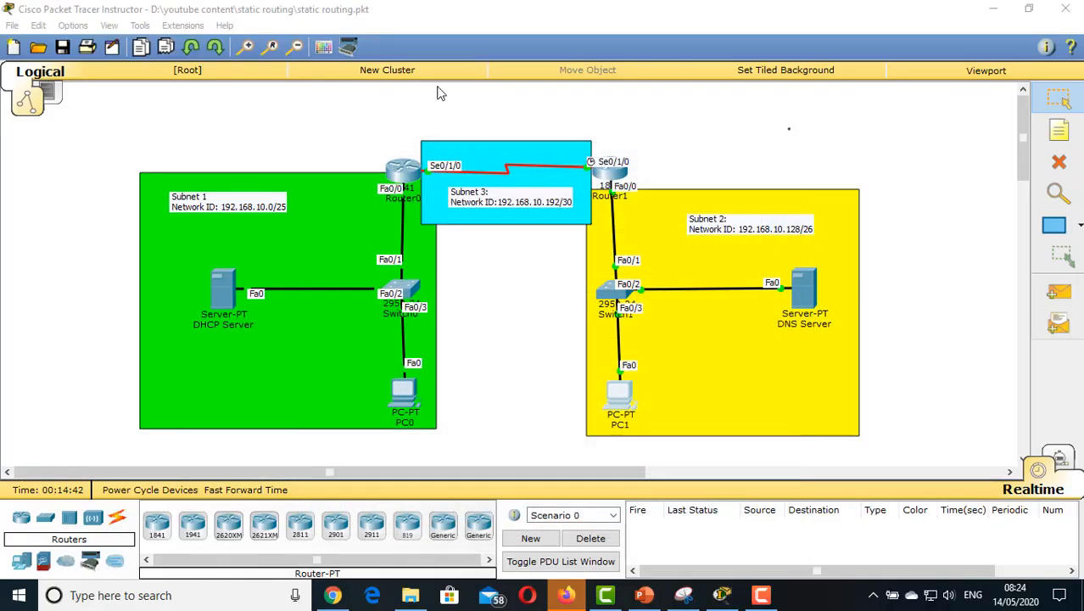
- Open Router0's command line and enter global configuration mode
left_click(405, 169)
left_click(418, 126)
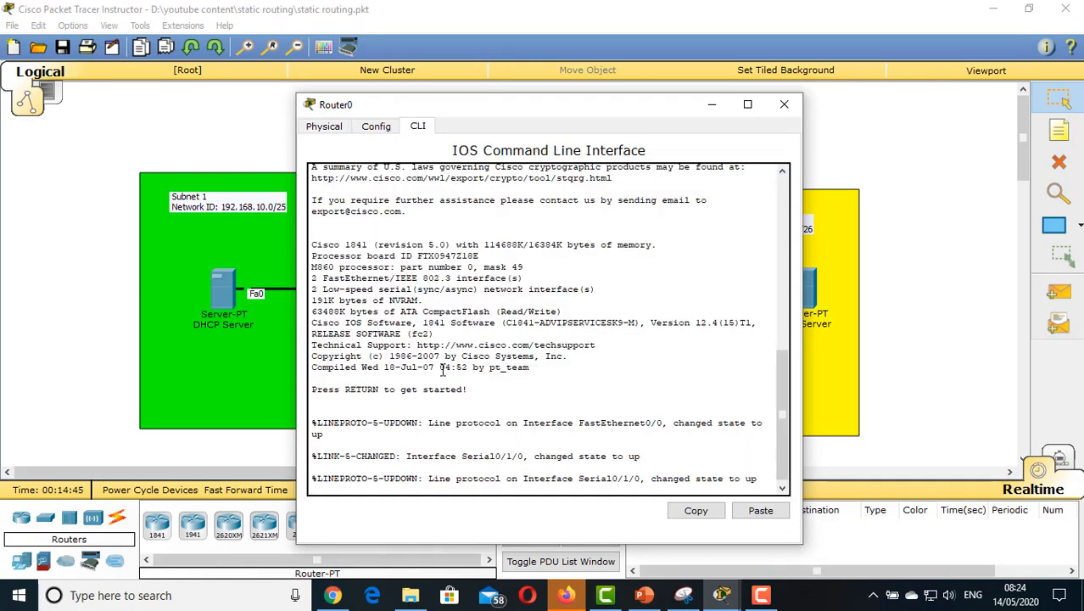
key("Return")
type("enable")
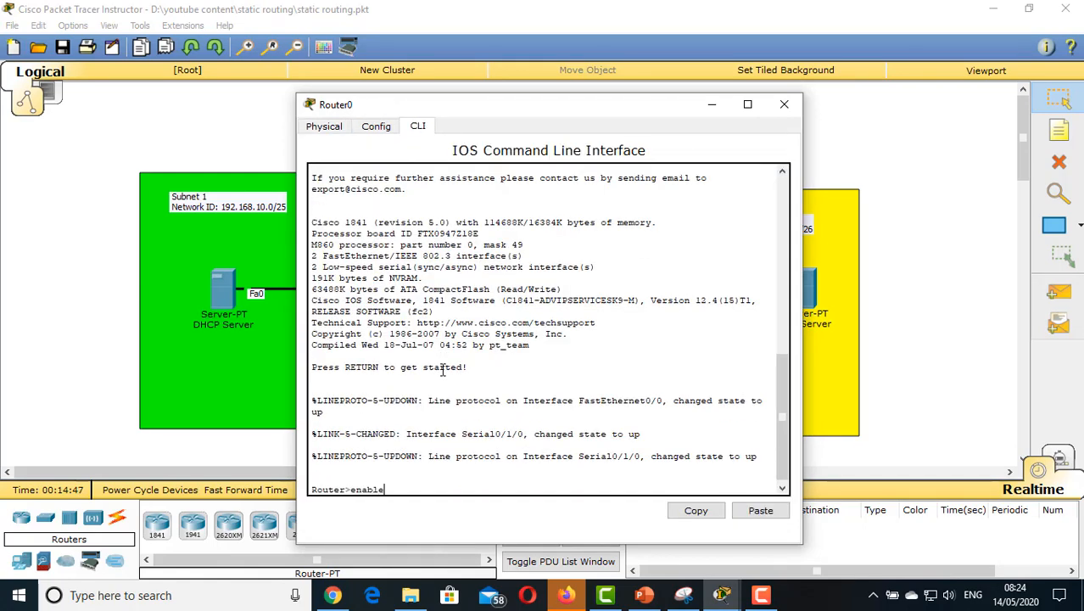
key("Return")
type("configure")
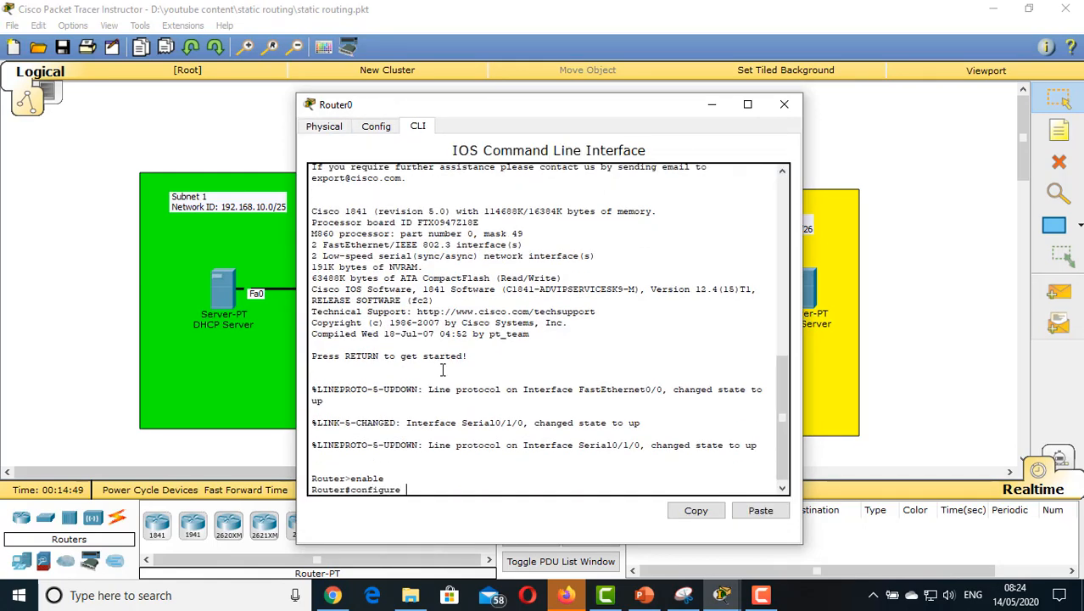
type(" ternminal")
key("Return")
- Enter a static route command on Router0 for network 192.168.10.128 with mask 255.255.255.192
type("ip route")
left_click_drag(526, 109, 309, 110)
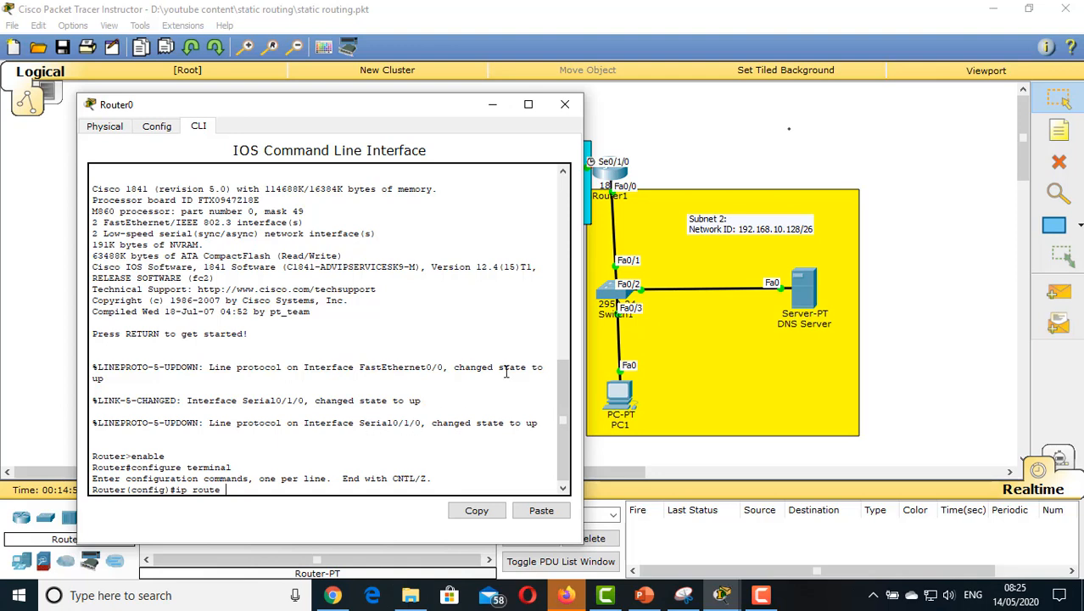
type("192.168.10.128 255.255.255.")
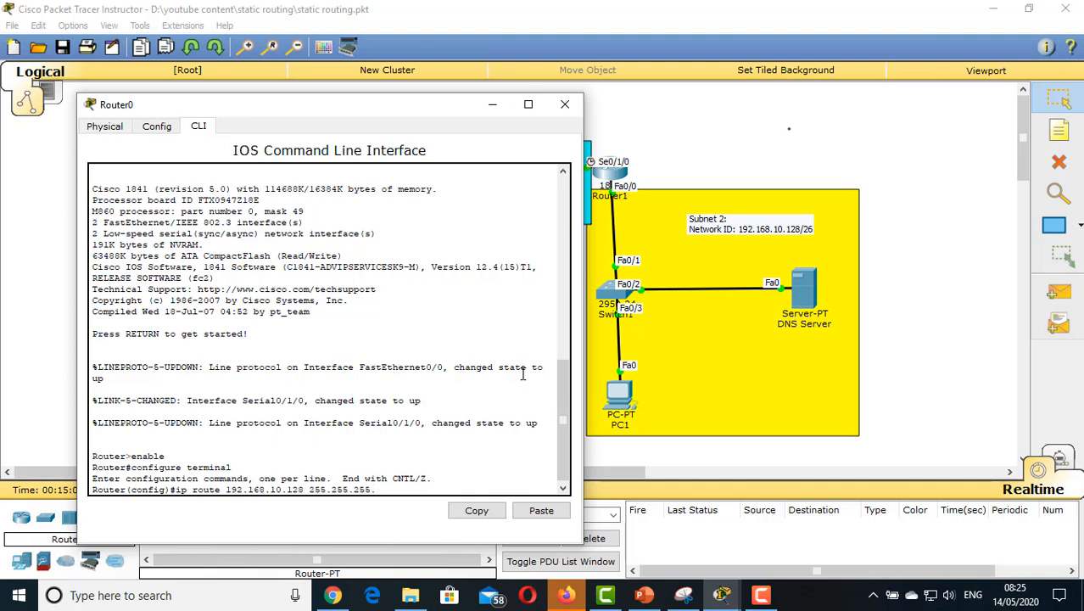
type("192")
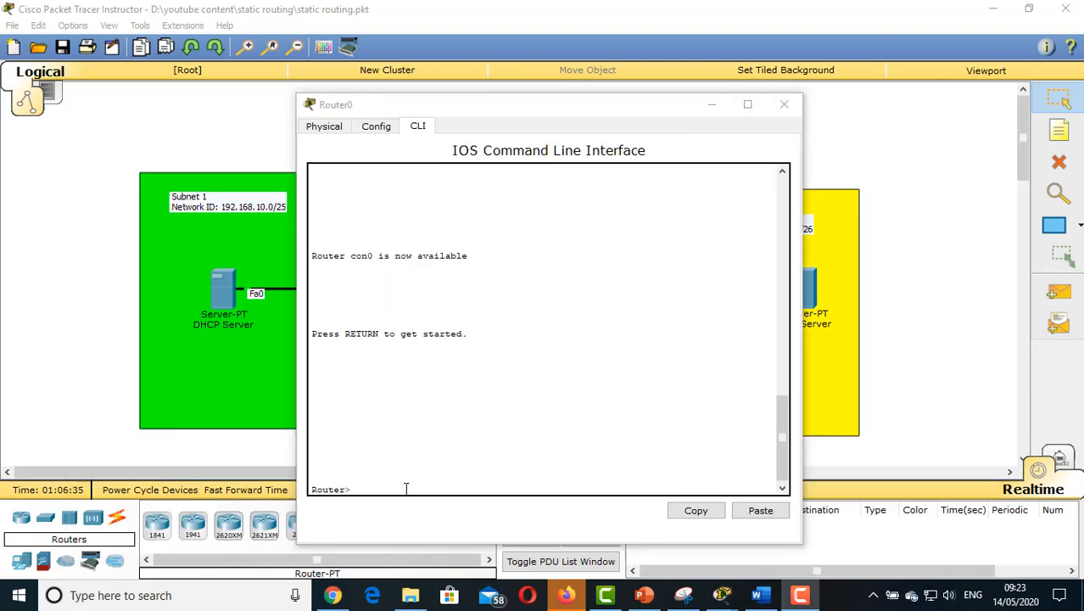
- Enter privileged mode on Router0 and display its running configuration
type("enable")
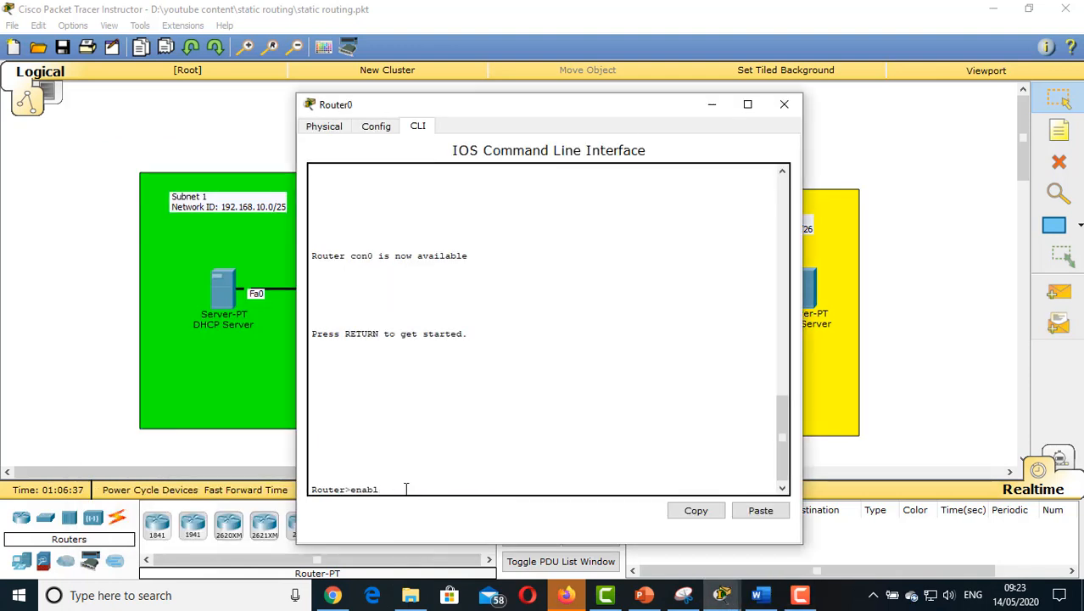
key("Return")
type("show running-")
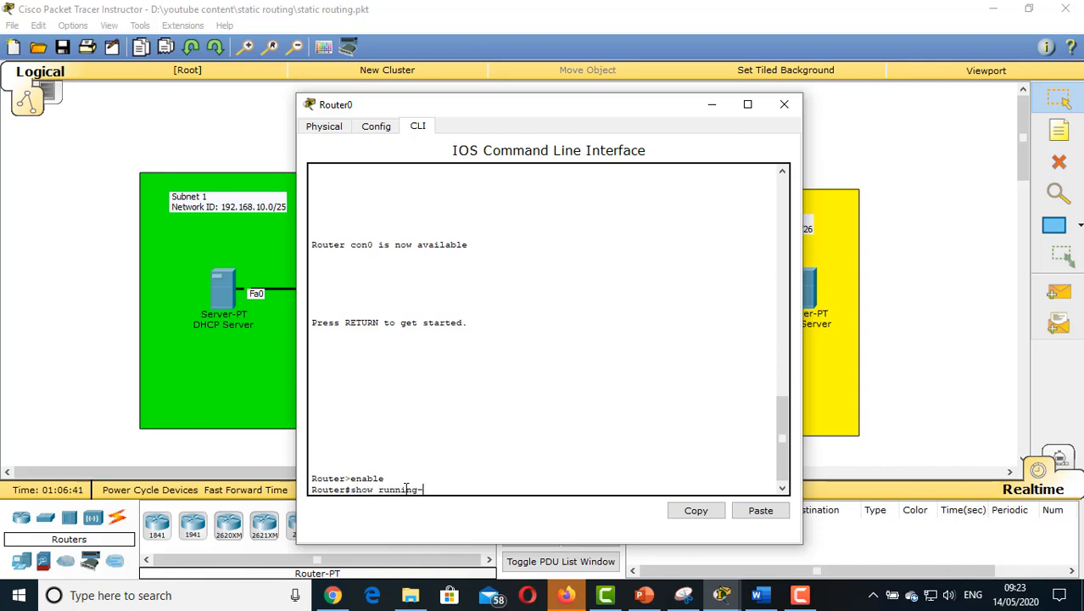
type("config")
key("Return")
- Read through Router0's running configuration to its static route entry, and close the router's window
key("Return")
key("Return")
key("Return")
key("Return")
key("Return")
key("Return")
key("Return")
key("Return")
key("Return")
key("Return")
key("Return")
key("Return")
key("Return")
key("Return")
key("Return")
key("Return")
key("Return")
key("Return")
key("Return")
key("Return")
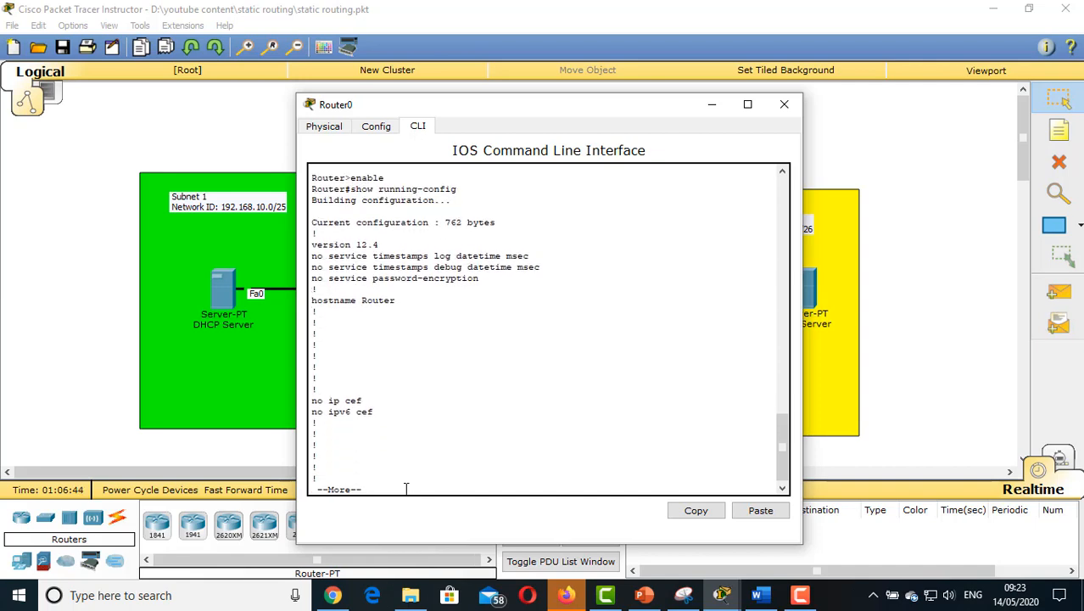
key("Return")
key("Return")
key("Return")
key("Return")
key("Return")
key("Return")
key("Return")
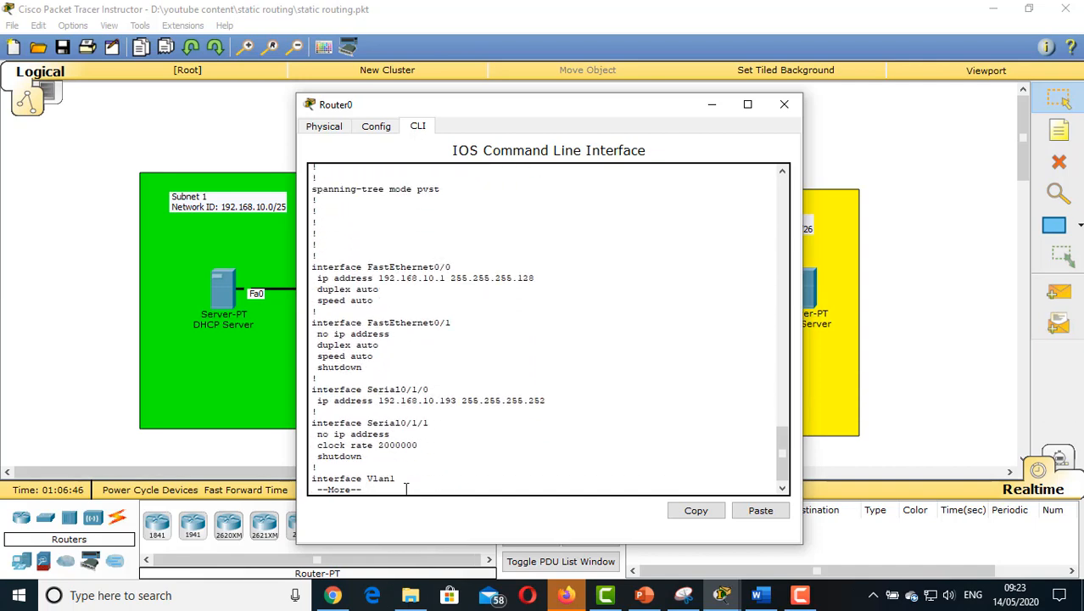
key("Return")
key("Return")
key("Return")
key("Return")
key("Return")
key("Return")
key("Return")
key("Return")
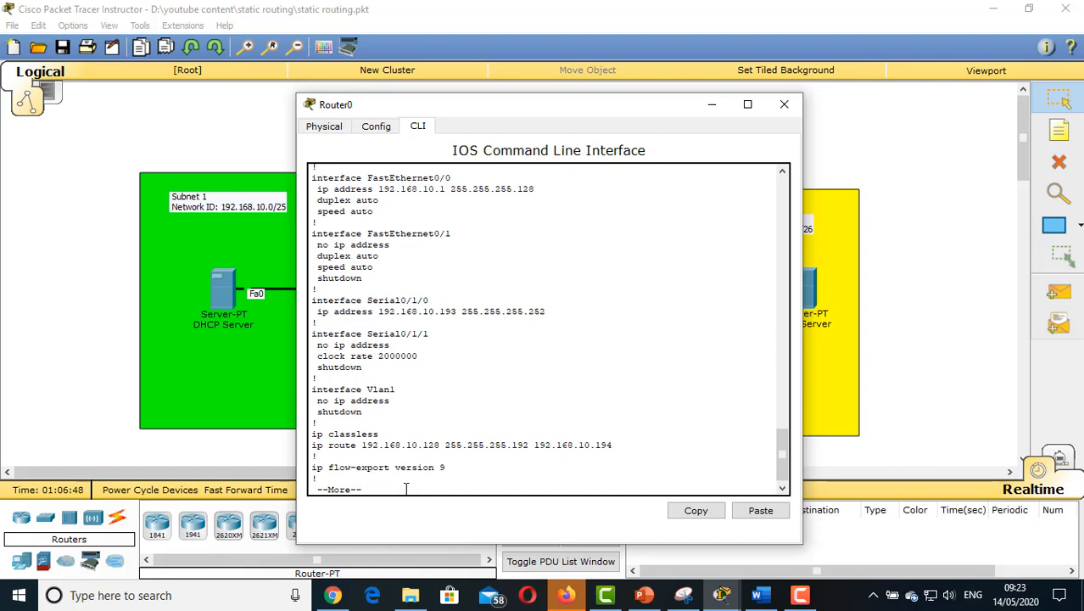
left_click_drag(619, 453, 311, 450)
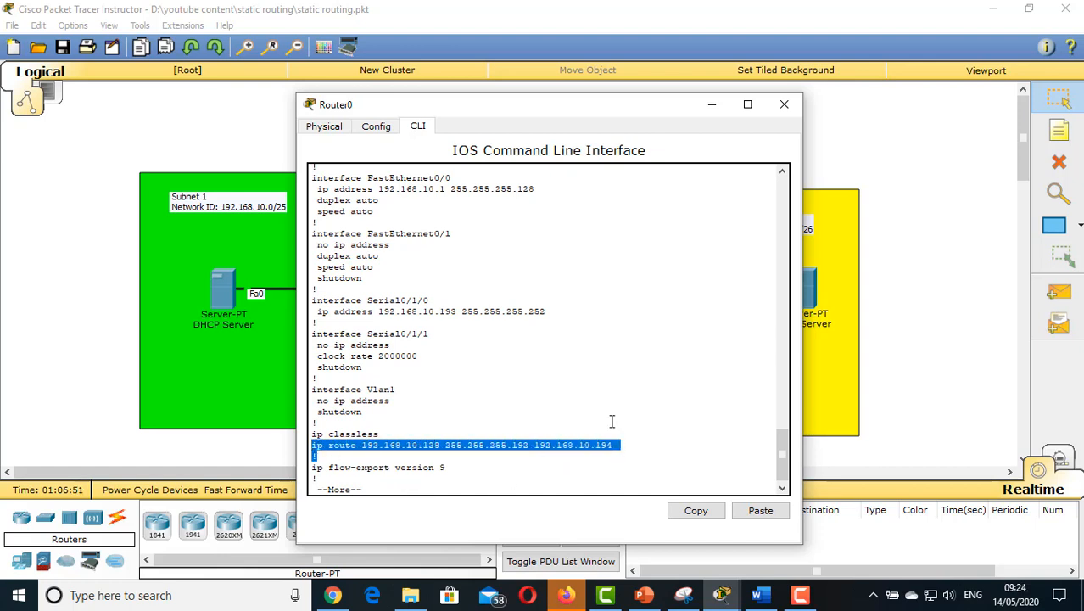
left_click(788, 105)
- Open Router1's command line, enter privileged mode and display its running configuration
left_click(611, 182)
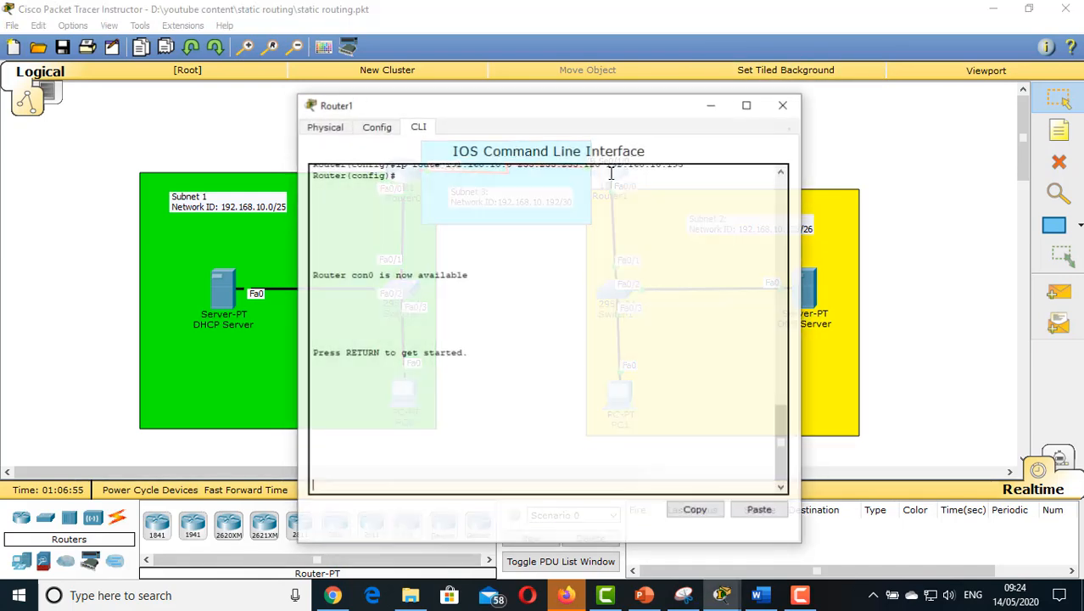
key("Return")
key("Return")
key("Return")
type("enable")
key("Return")
type("coin")
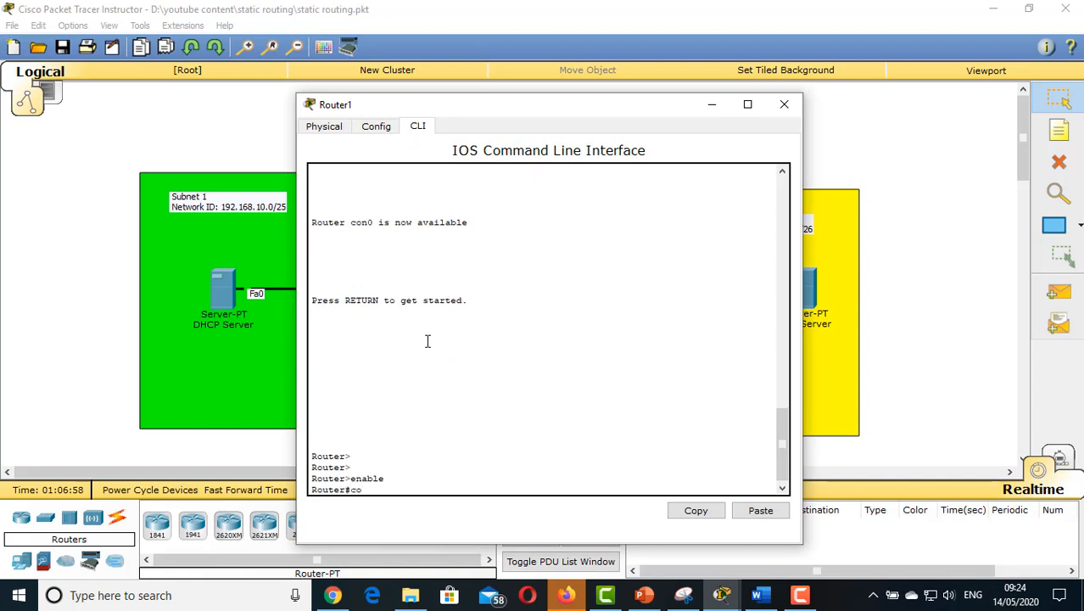
key("BackSpace")
key("BackSpace")
key("BackSpace")
type("show running-config")
key("Return")
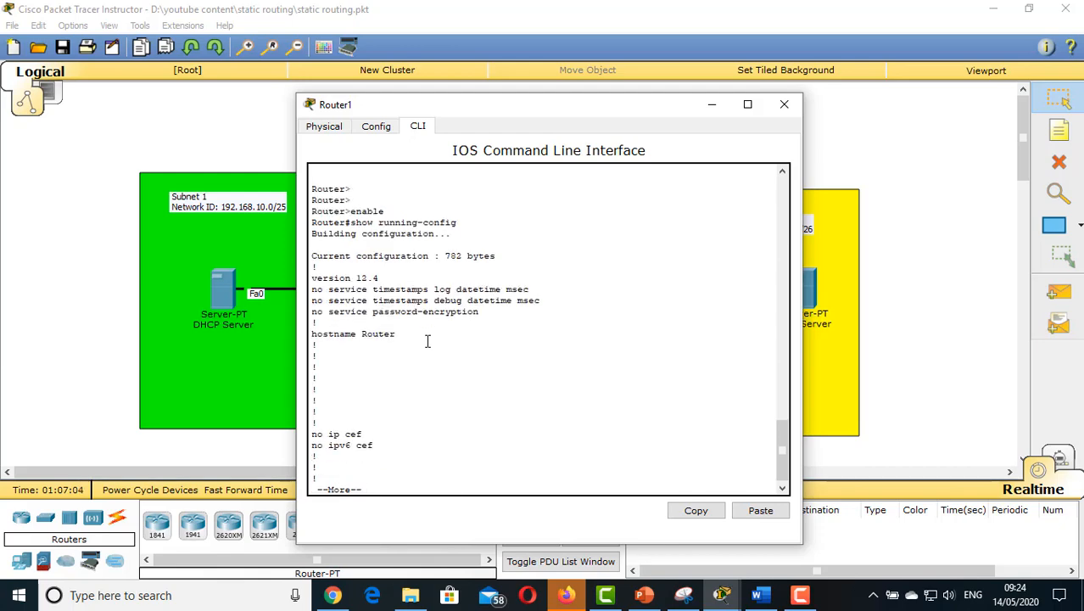
- Read through Router1's running configuration and examine its static route entry
key("Return")
key("Return")
key("Return")
key("Return")
key("Return")
key("Return")
key("Return")
key("Return")
key("Return")
key("Return")
key("Return")
key("Return")
key("Return")
key("Return")
key("Return")
key("Return")
key("Return")
key("Return")
key("Return")
key("Return")
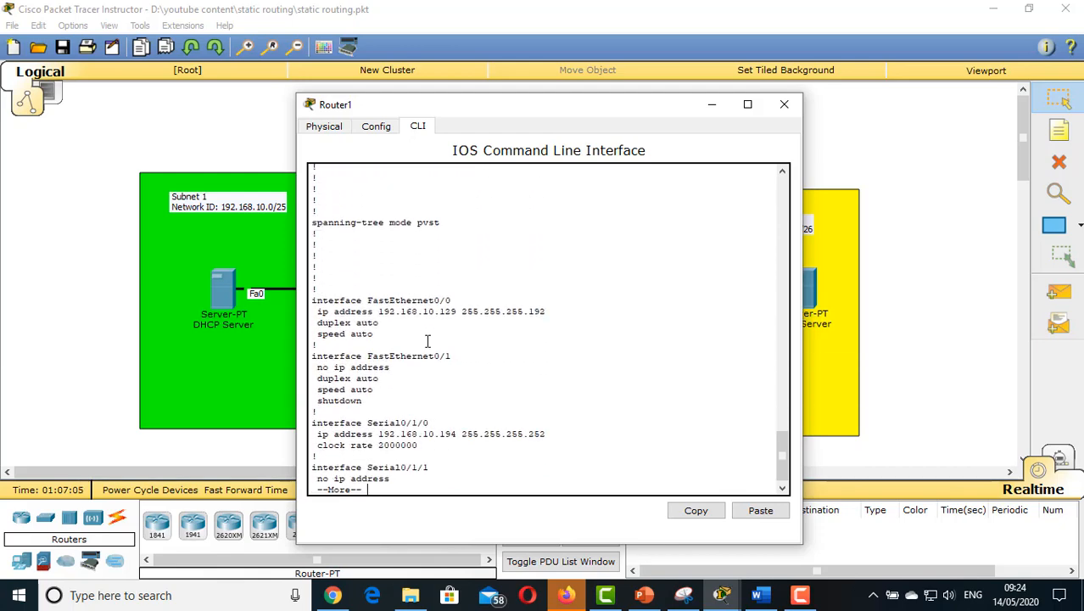
key("Return")
key("Return")
key("Return")
key("Return")
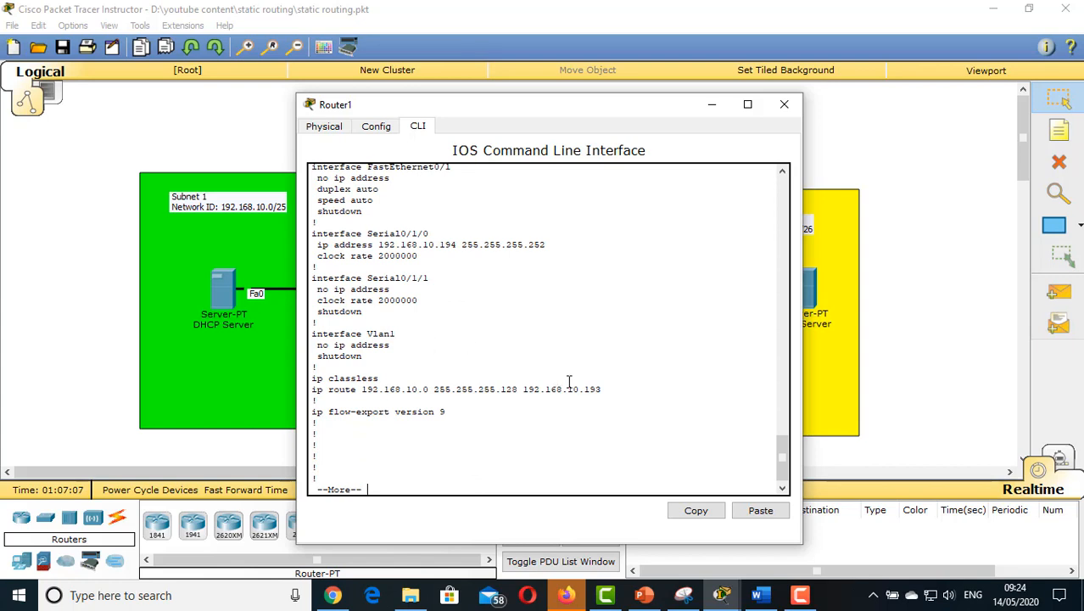
left_click_drag(600, 390, 310, 388)
triple_click(333, 389)
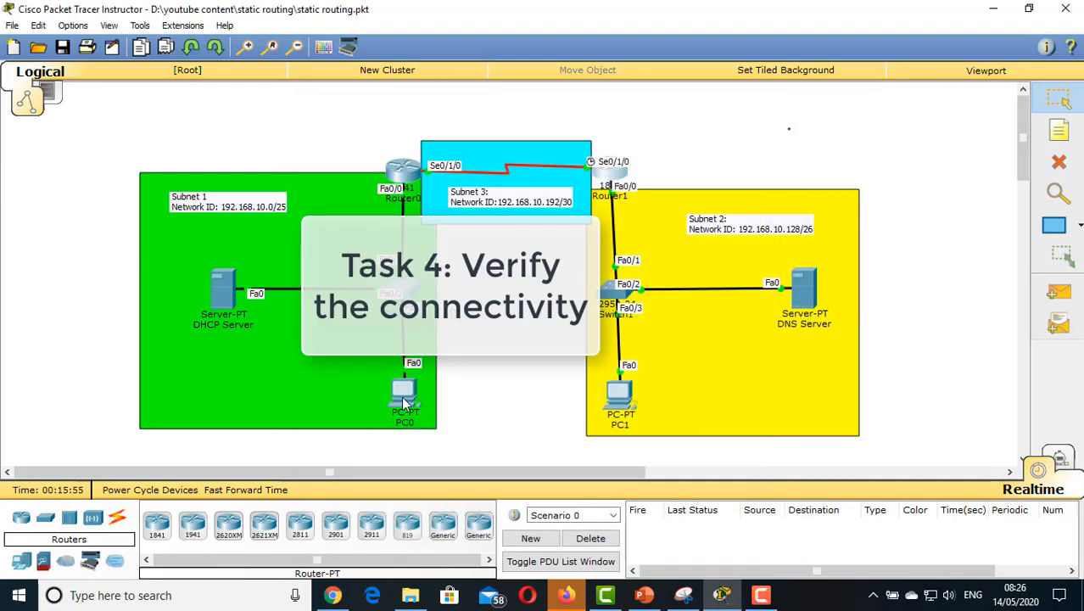
- Place the PC0 and PC1 windows side by side and open a Command Prompt in each
left_click(403, 392)
left_click_drag(587, 109, 414, 111)
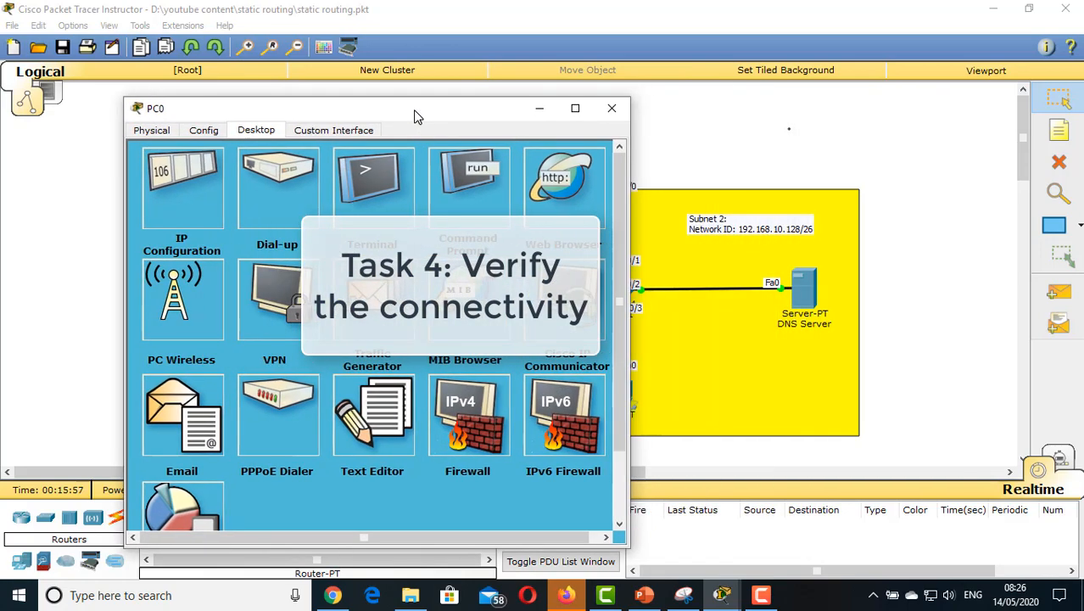
mouse_move(722, 595)
left_click(673, 526)
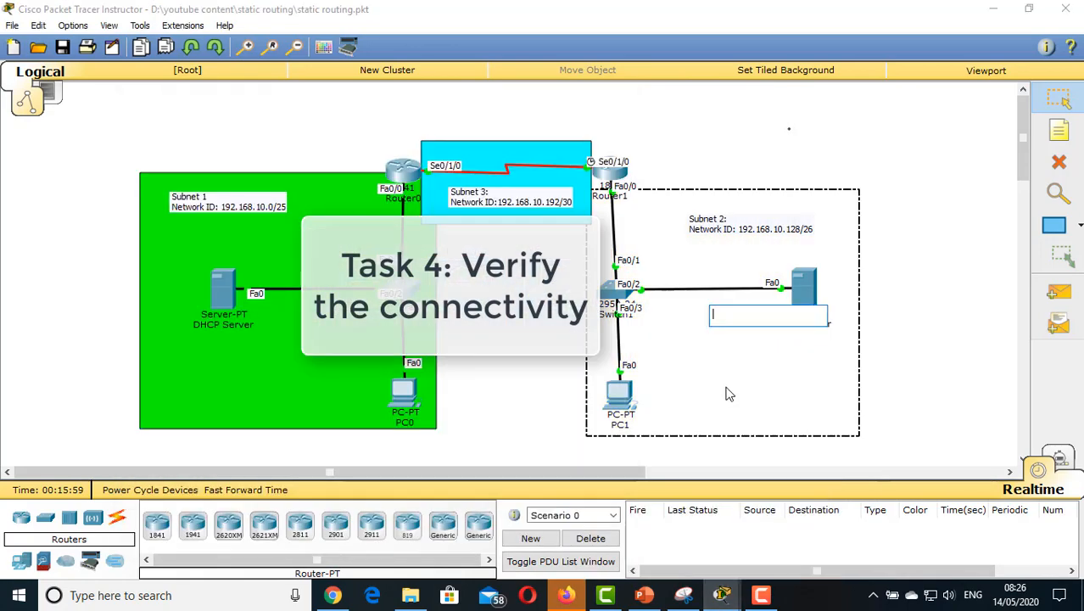
left_click(623, 414)
left_click_drag(603, 105, 859, 89)
mouse_move(722, 594)
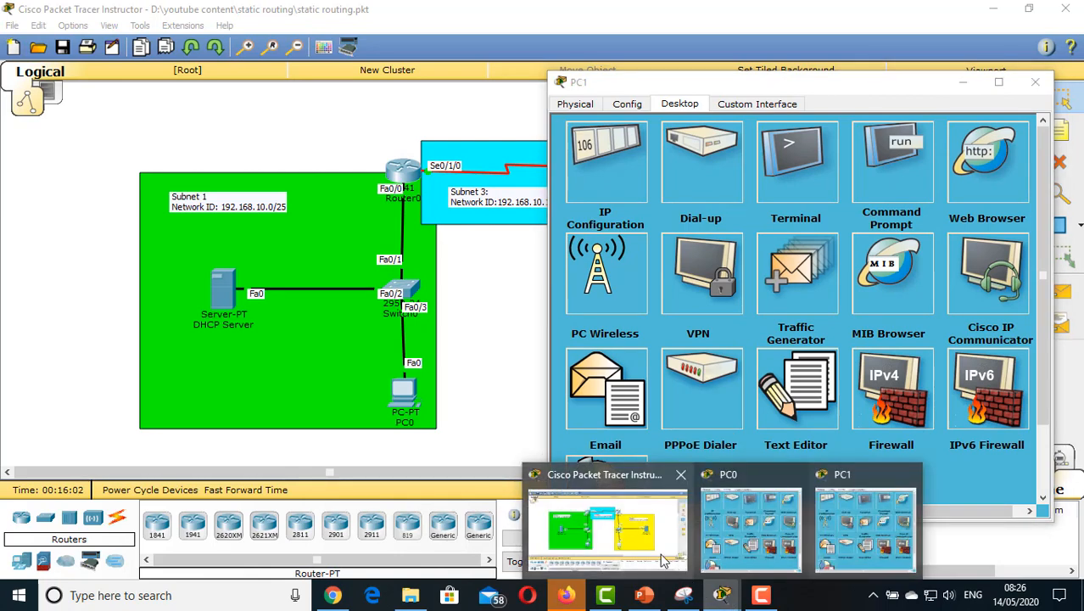
left_click(735, 524)
left_click_drag(497, 114, 407, 77)
left_click(370, 185)
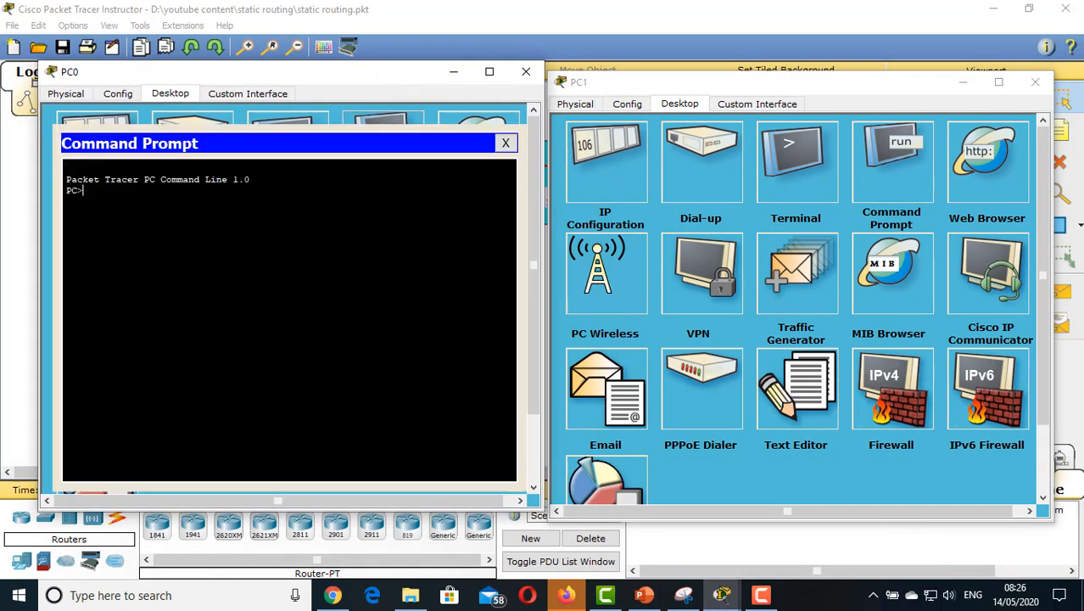
left_click(879, 171)
- Display PC0's IP settings with the ipconfig command
left_click(83, 190)
type("ipconfig")
key("Return")
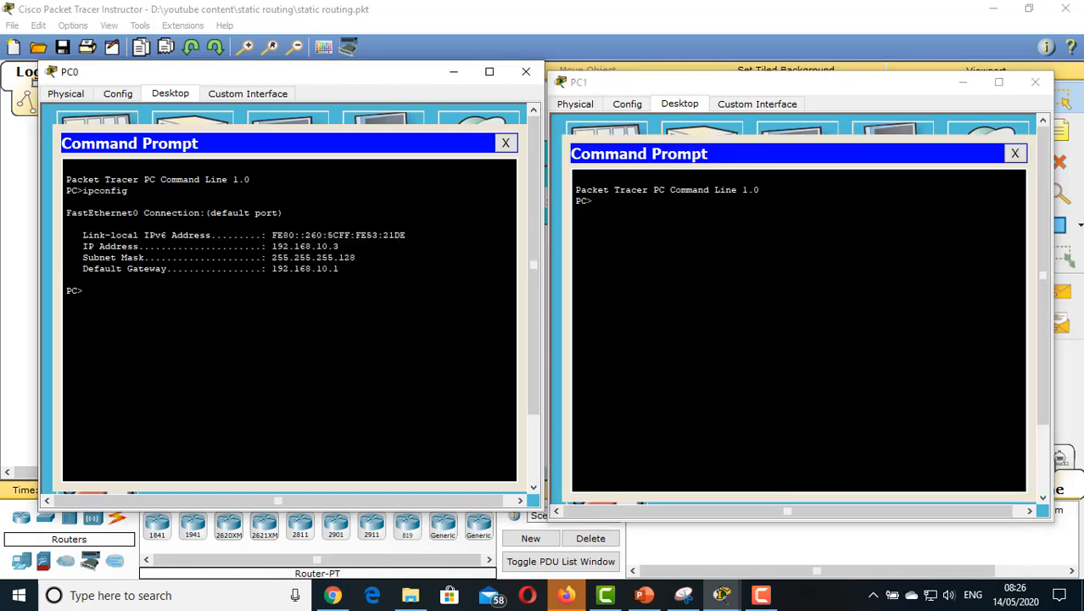
- Display PC1's IP settings with the ipconfig command in its Command Prompt
left_click(628, 192)
type("ip")
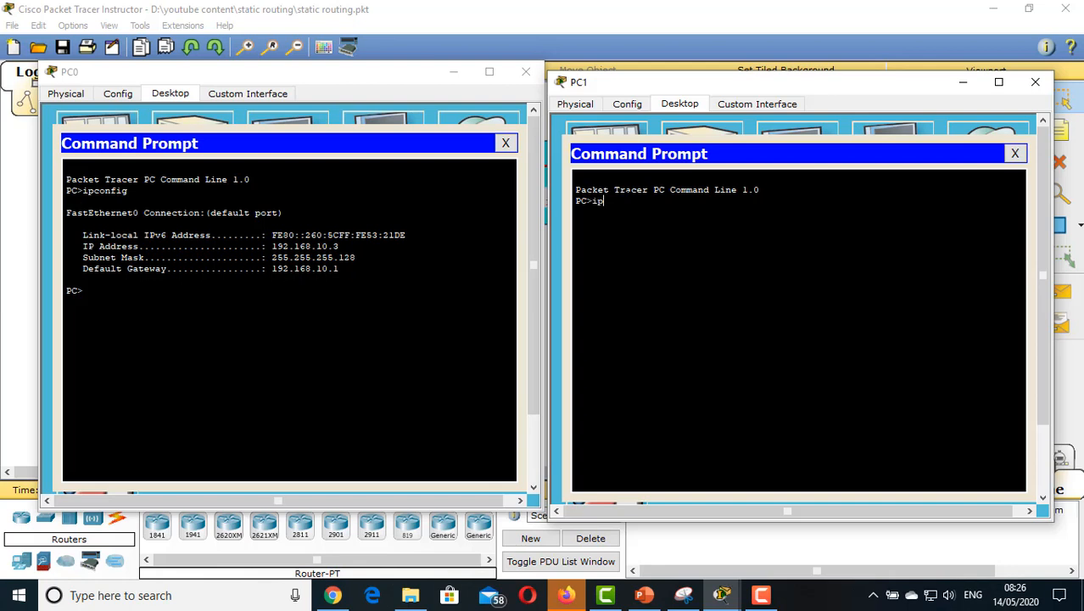
type("config")
key("Return")
- Ping 192.168.10.130 from PC0's Command Prompt, running the same test twice
left_click(87, 291)
type("ping")
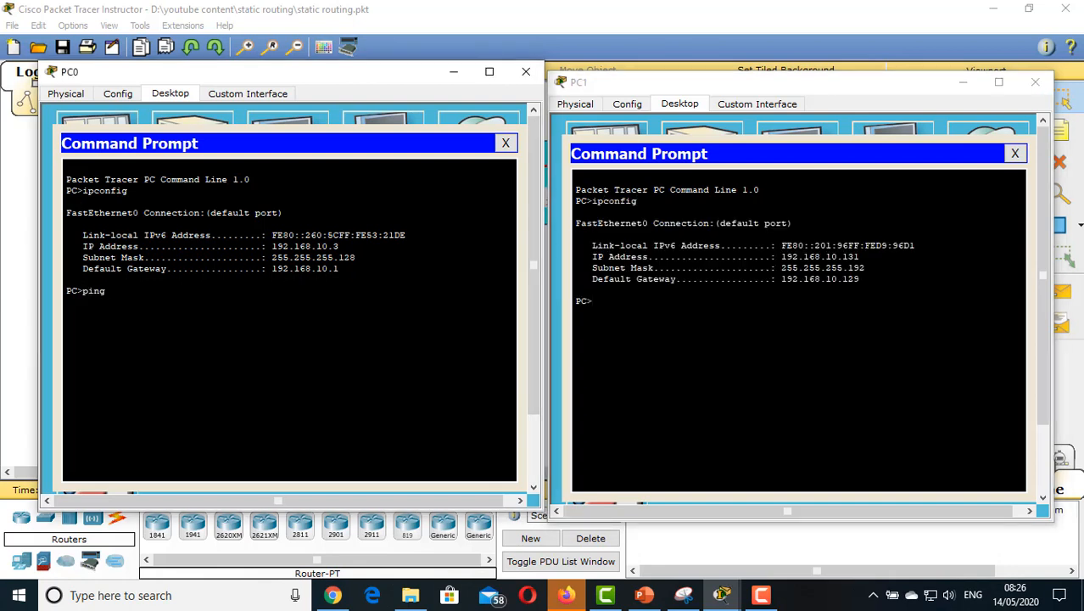
left_click_drag(859, 256, 782, 256)
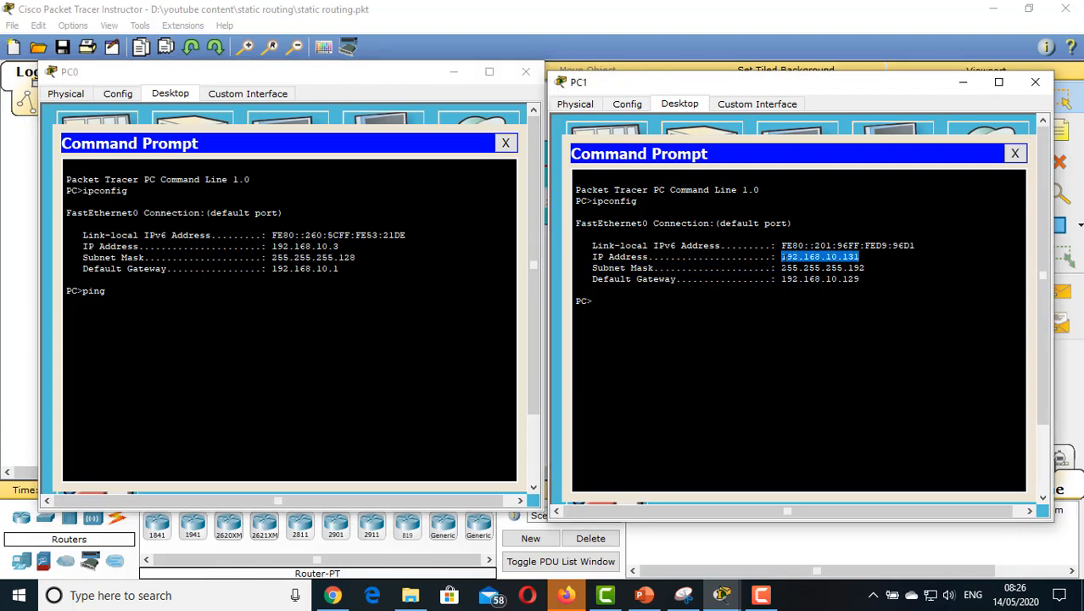
key("ctrl+c")
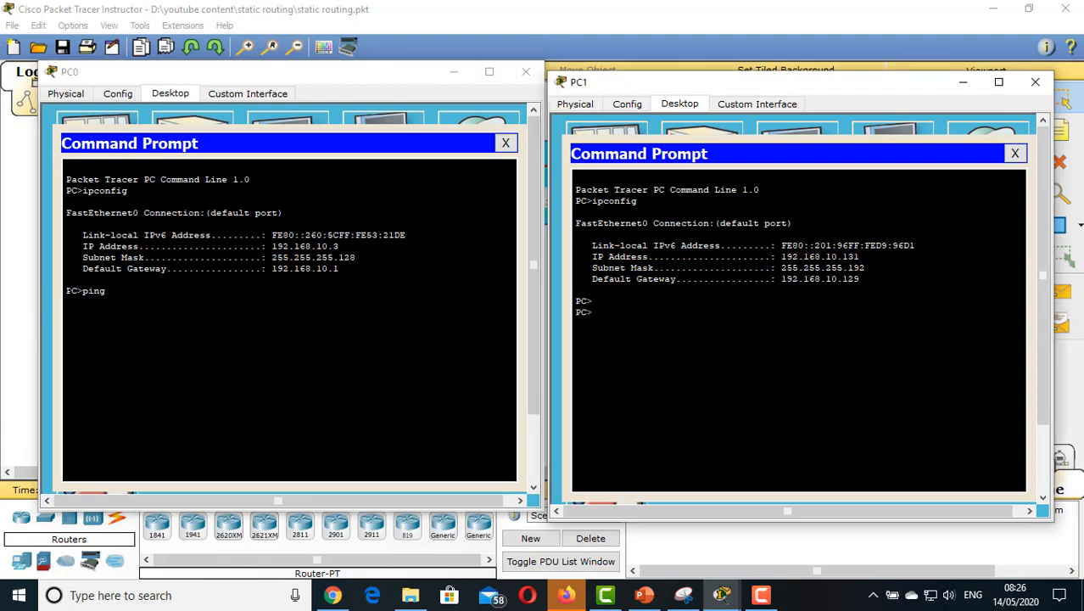
left_click(110, 292)
right_click(124, 291)
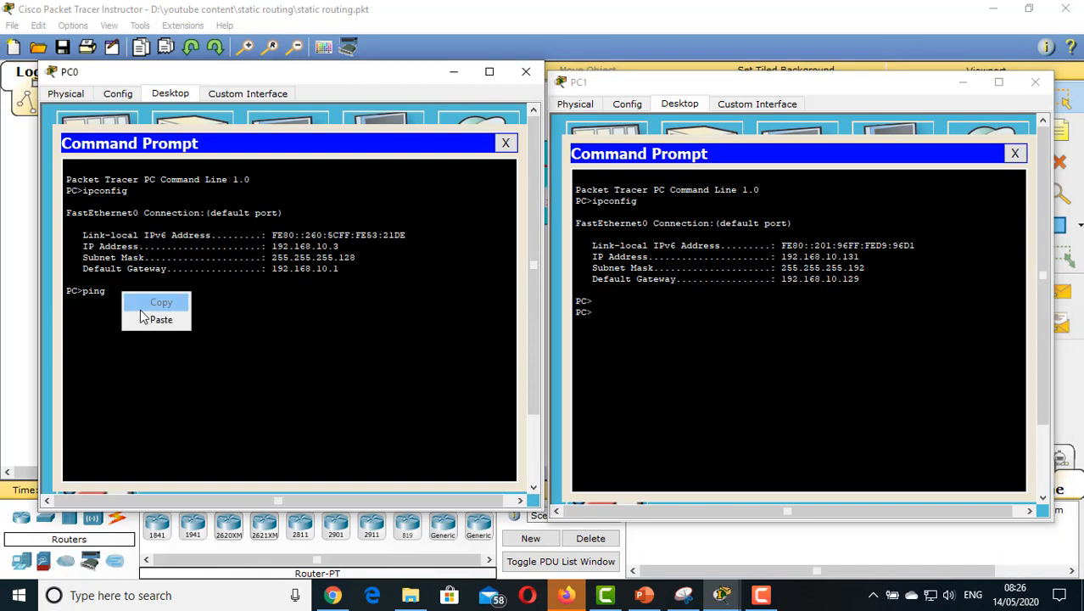
left_click(143, 314)
key("Return")
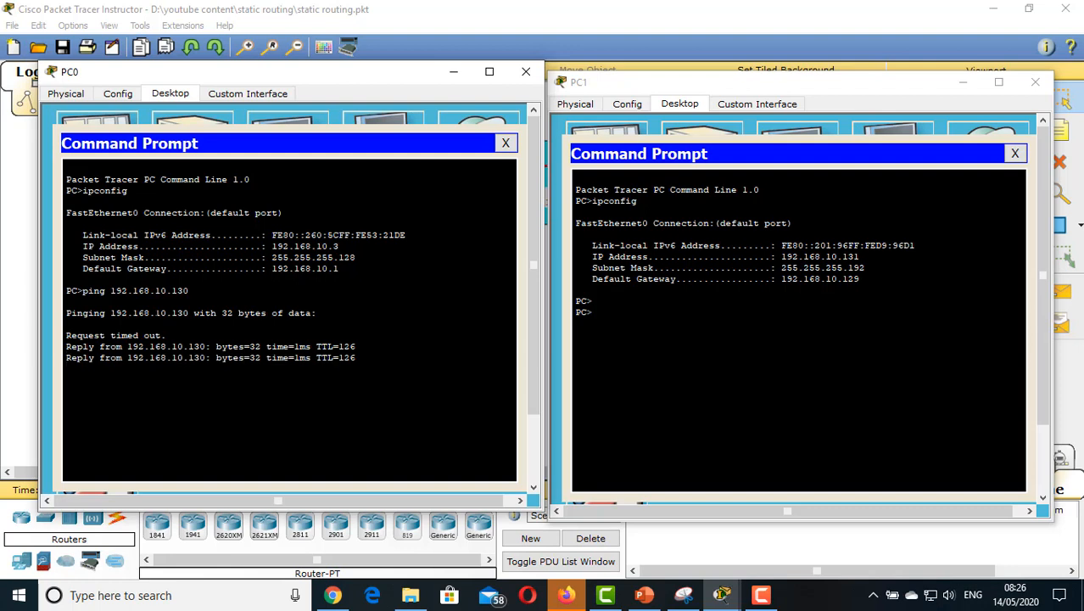
key("Up")
key("Return")
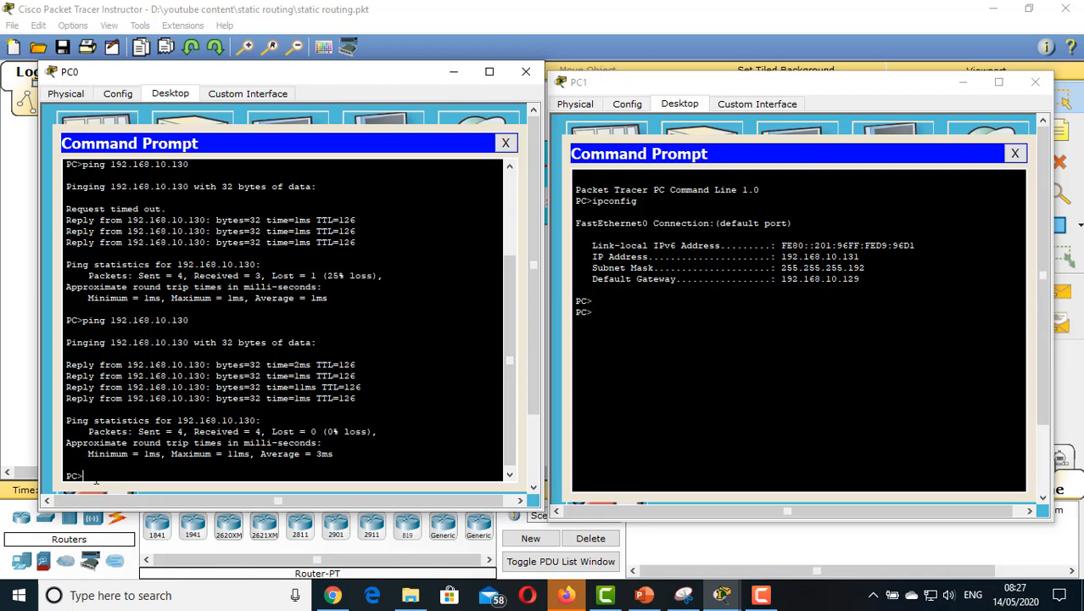
type("ping www.islington,")
type("edu.np")
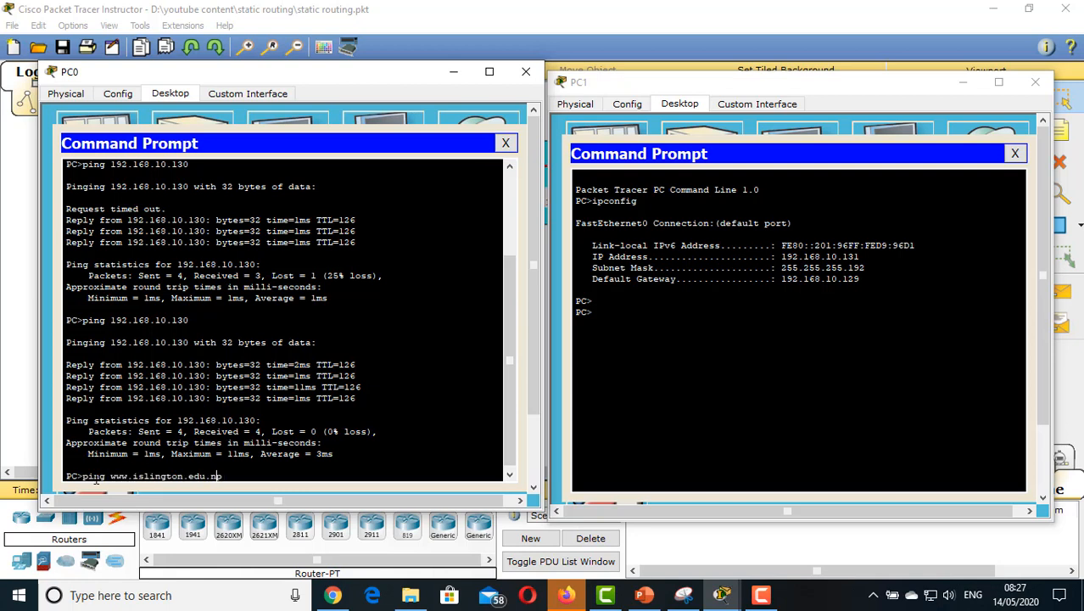
left_click_drag(226, 476, 83, 476)
key("ctrl+c")
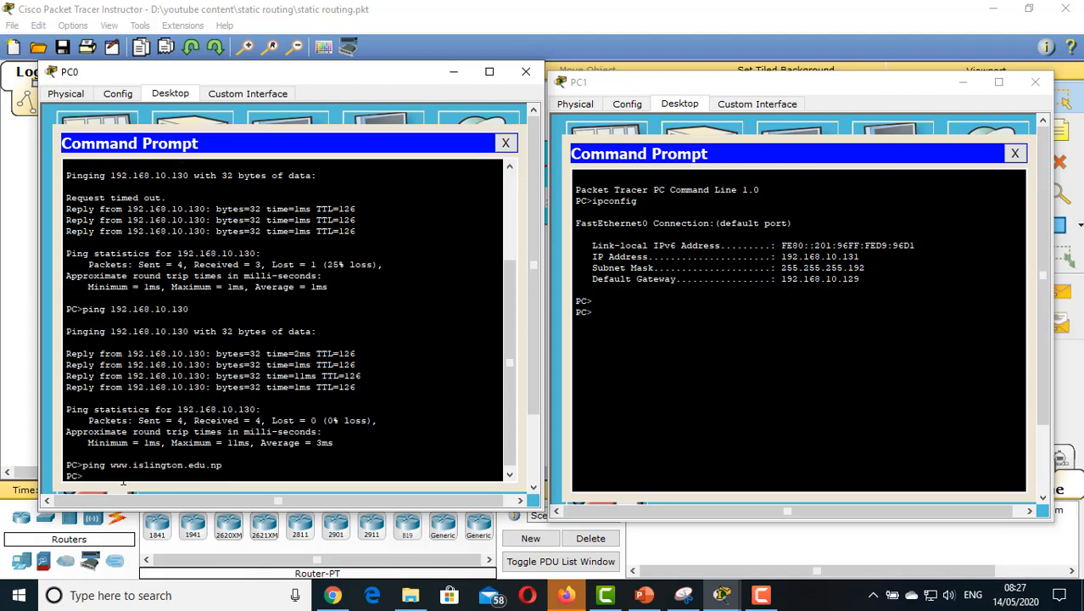
key("Up")
key("Return")
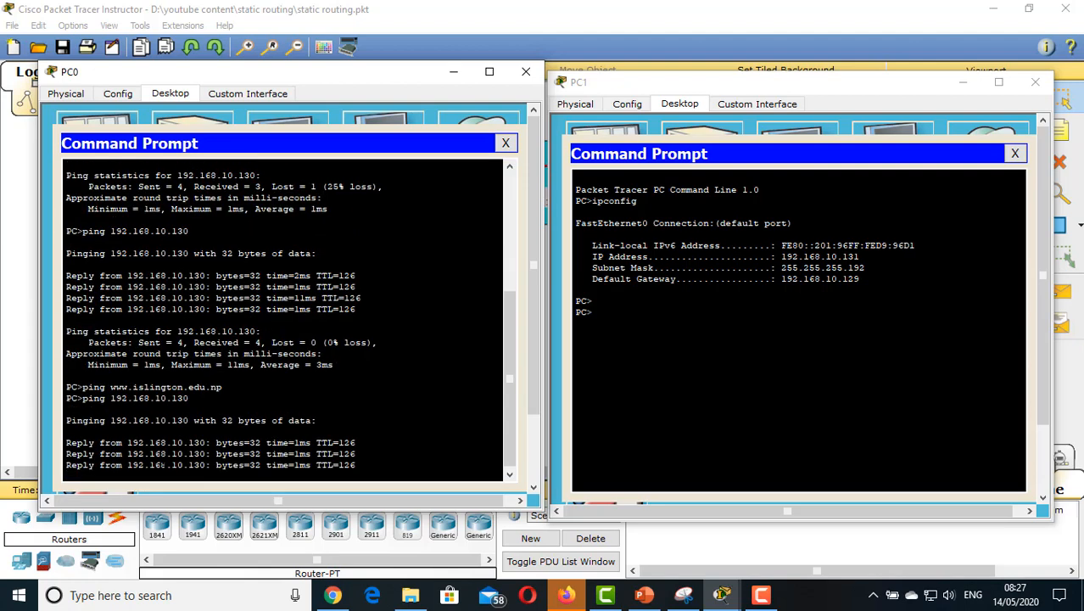
key("Up")
key("Up")
key("Down")
key("Down")
type("ping www.islington.edu.np")
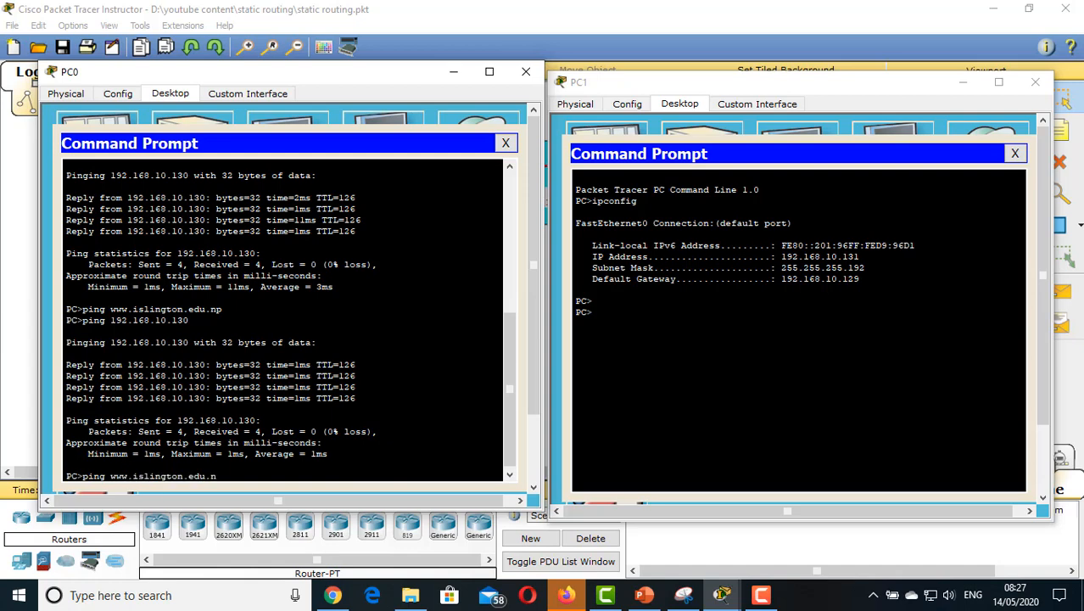
key("Return")
right_click(613, 312)
left_click(640, 342)
key("BackSpace")
key("BackSpace")
key("BackSpace")
key("BackSpace")
key("BackSpace")
key("BackSpace")
key("BackSpace")
key("BackSpace")
key("BackSpace")
key("BackSpace")
key("BackSpace")
key("BackSpace")
key("BackSpace")
key("BackSpace")
type("ping www.islington.edu.np")
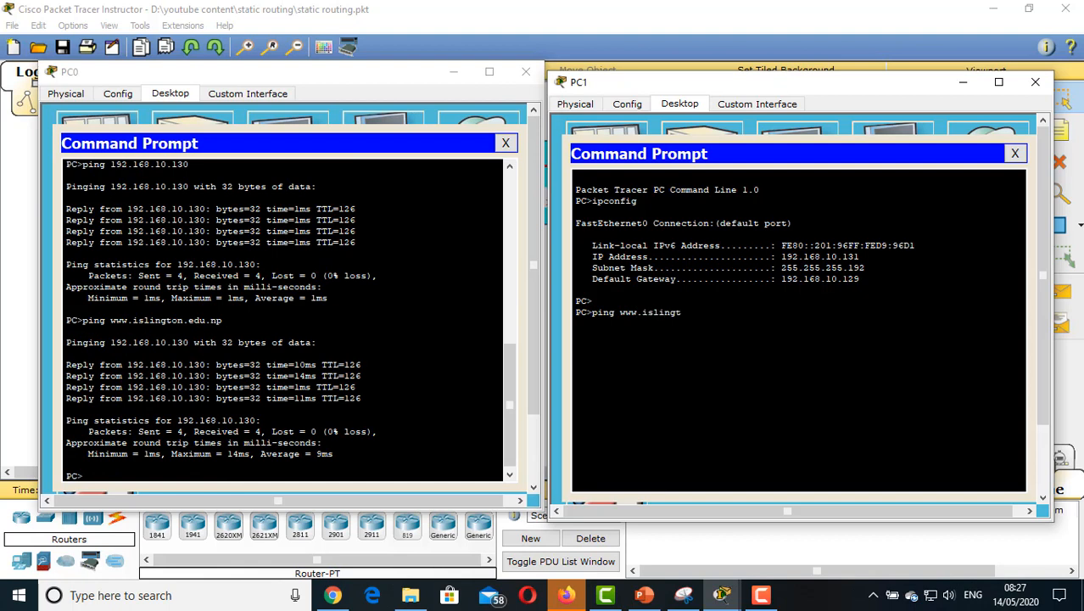
key("Return")
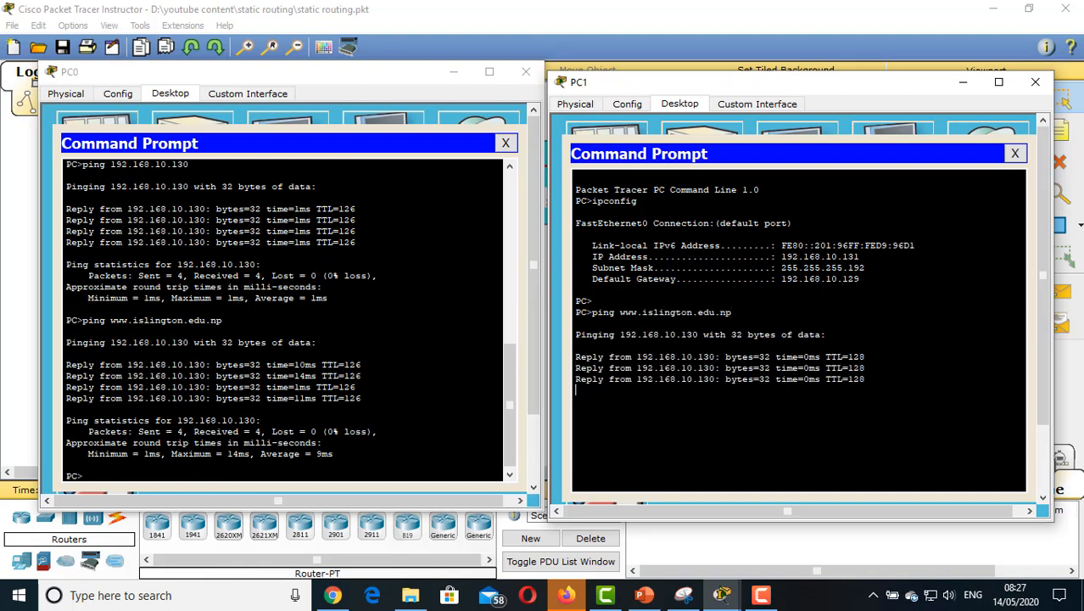
mouse_move(594, 606)
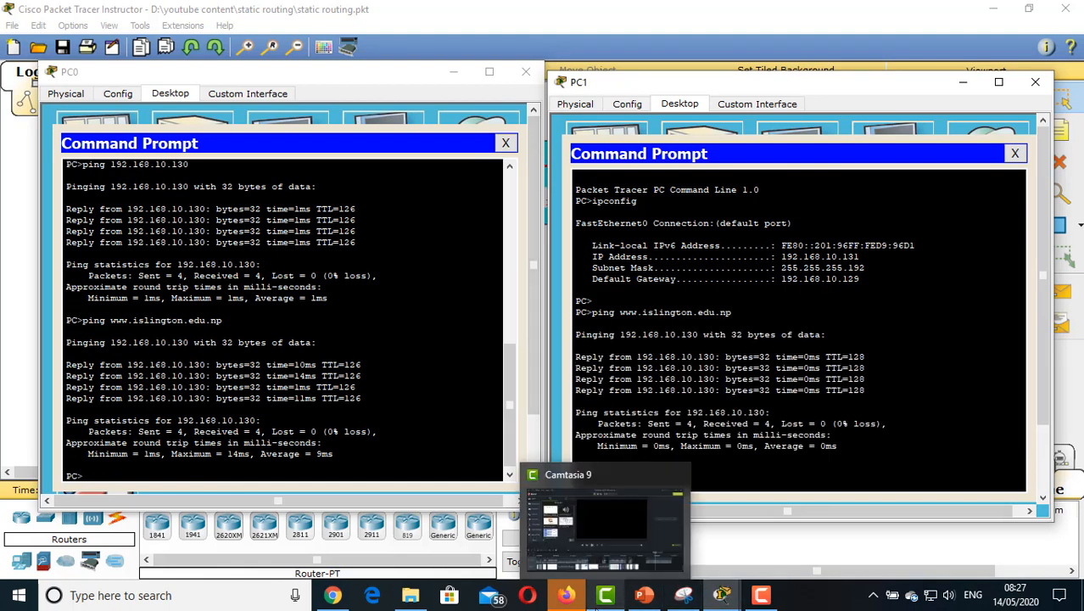